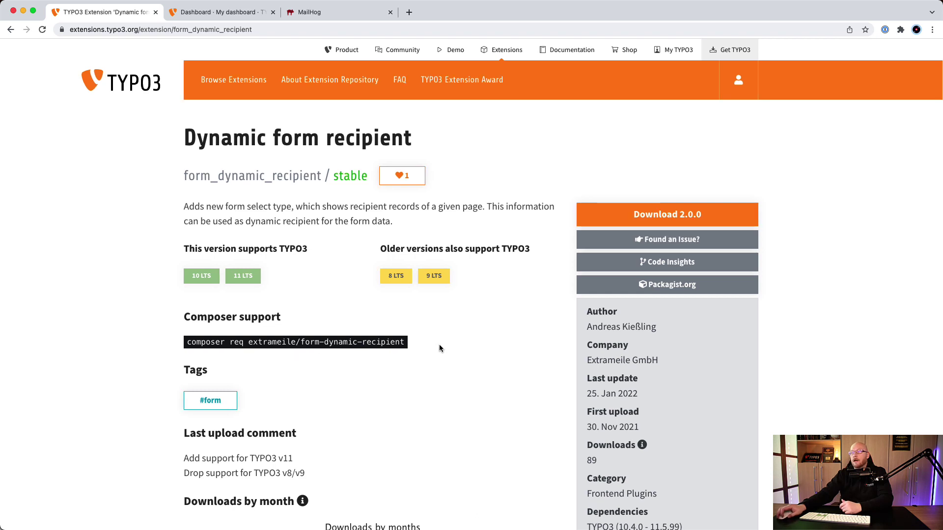
Read the form_dynamic_recipient extension page, then return to the TYPO3 backend dashboard
{"action": "scroll", "coordinate": [438, 343], "scroll_direction": "down", "scroll_amount": 1}
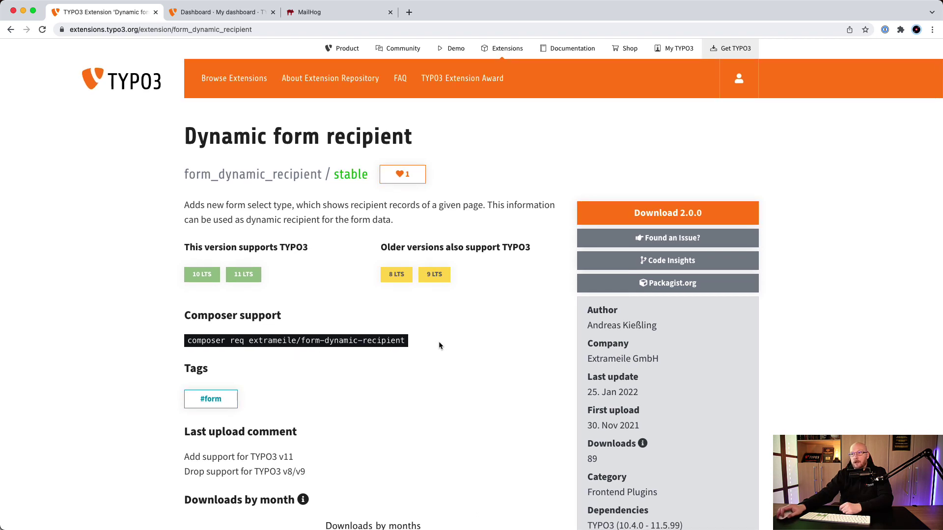
{"action": "scroll", "coordinate": [439, 344], "scroll_direction": "up", "scroll_amount": 1}
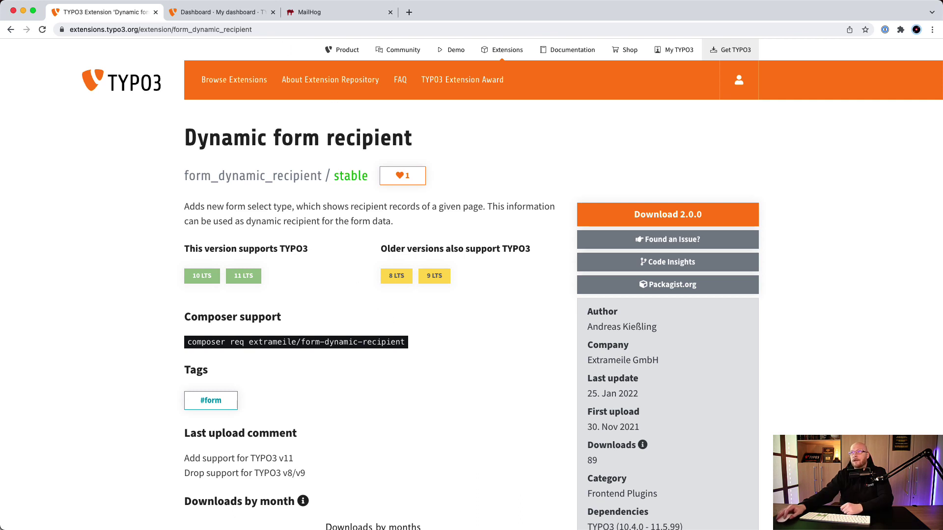
{"action": "left_click", "coordinate": [214, 12]}
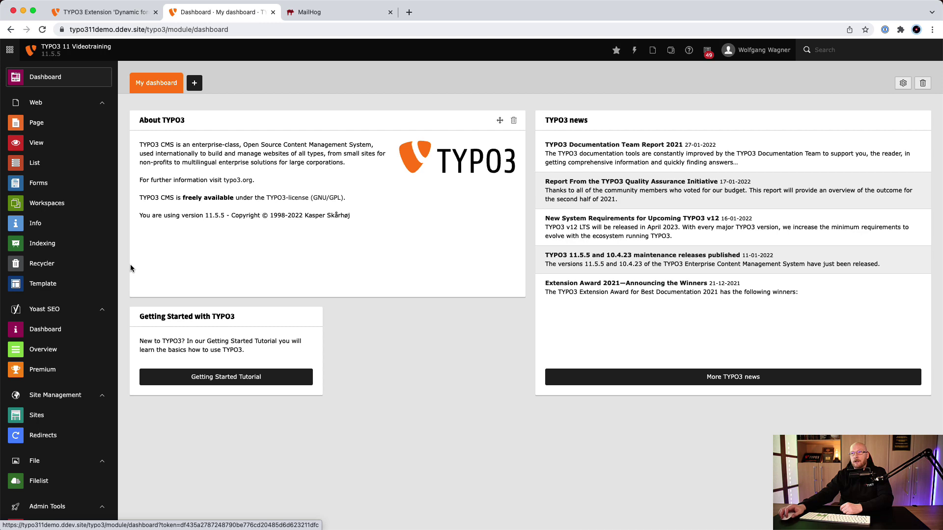
List the records of page [78] Formular Empfänger, showing its two Recipient entries
{"action": "left_click", "coordinate": [58, 169]}
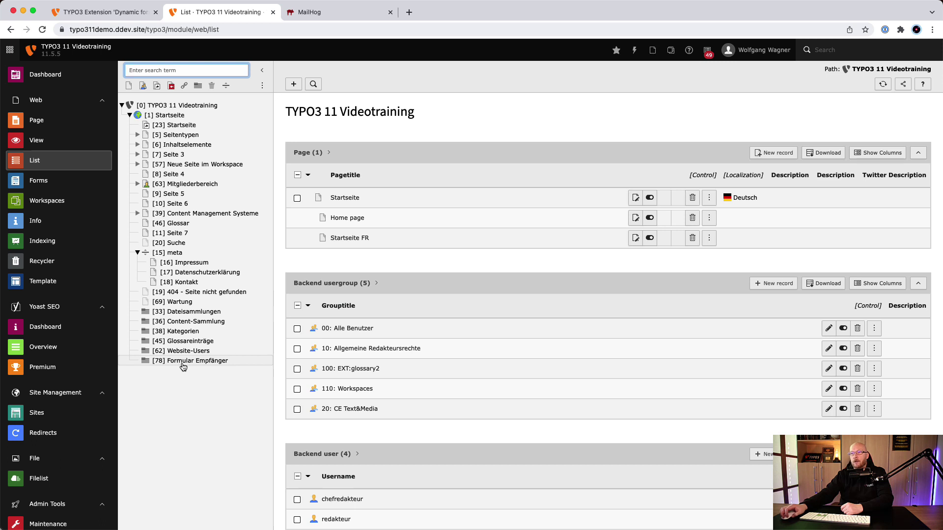
{"action": "left_click", "coordinate": [183, 363]}
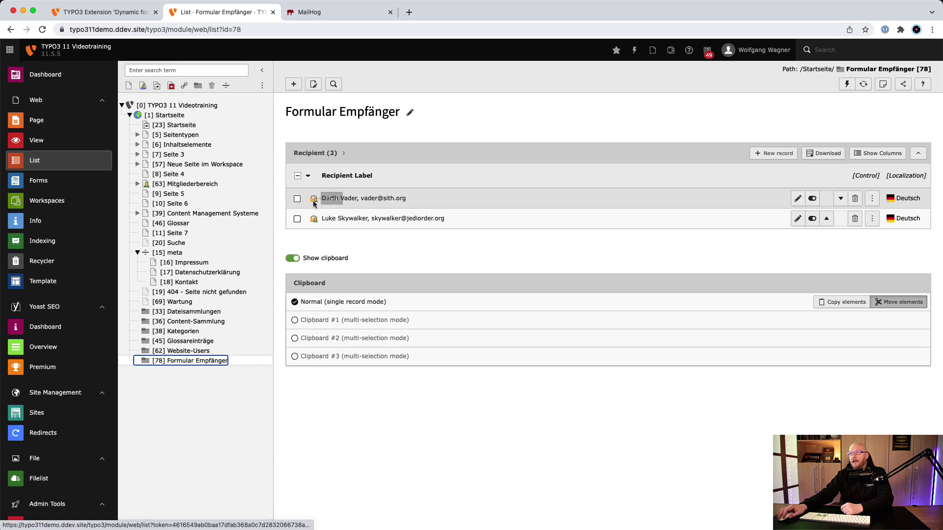
{"action": "left_click", "coordinate": [293, 84]}
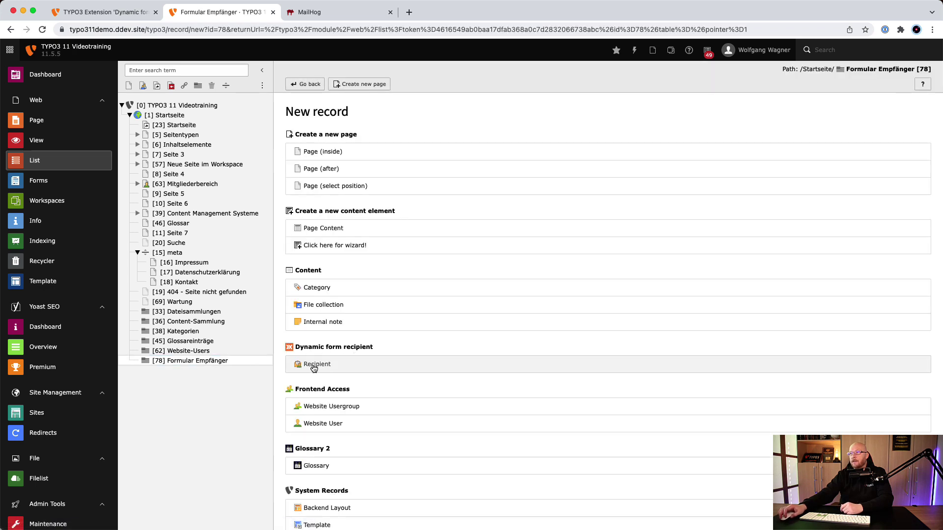
{"action": "left_click", "coordinate": [305, 84]}
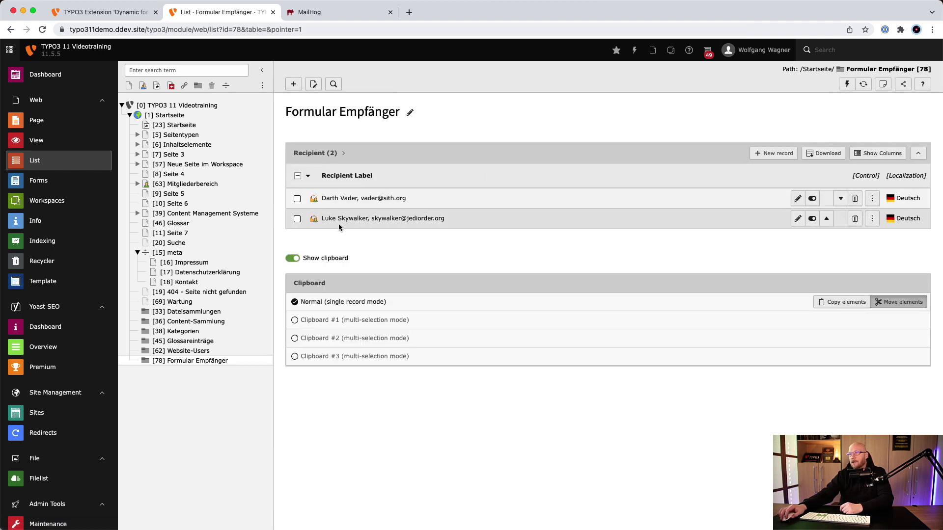
{"action": "left_click", "coordinate": [347, 199]}
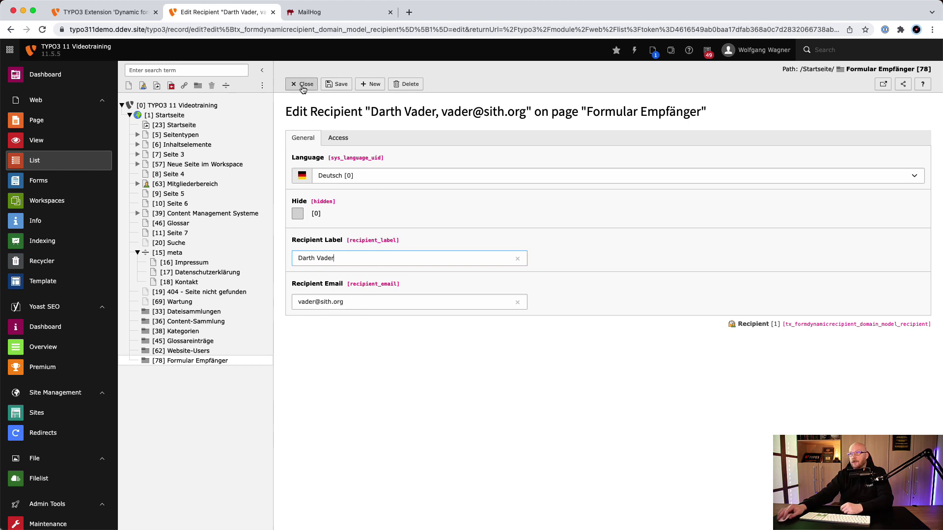
{"action": "left_click", "coordinate": [302, 84]}
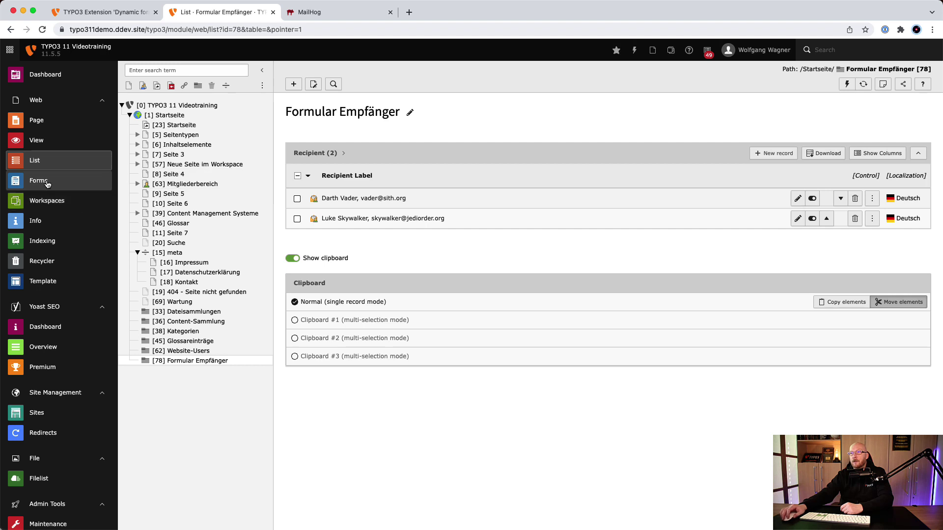
Add a Selectable Recipient element to the Kontaktformular and select it to show its properties
{"action": "left_click", "coordinate": [45, 183]}
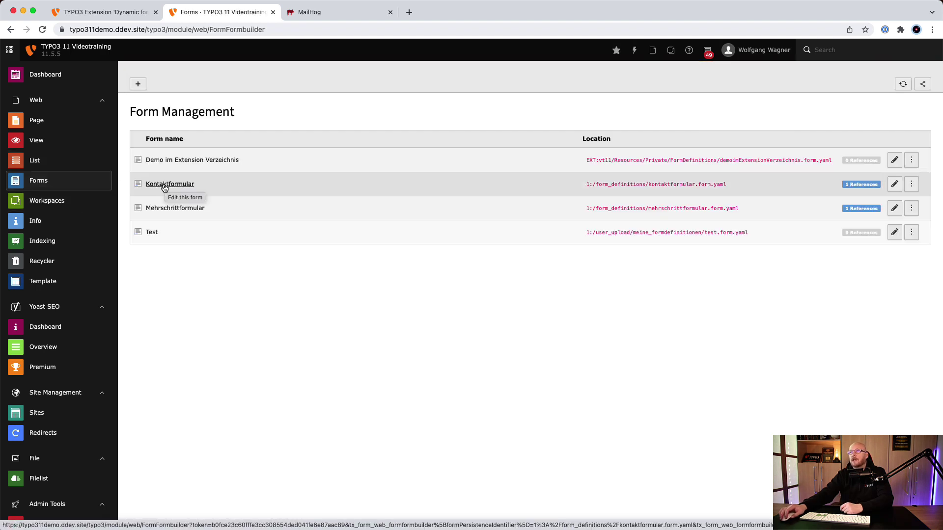
{"action": "left_click", "coordinate": [164, 185]}
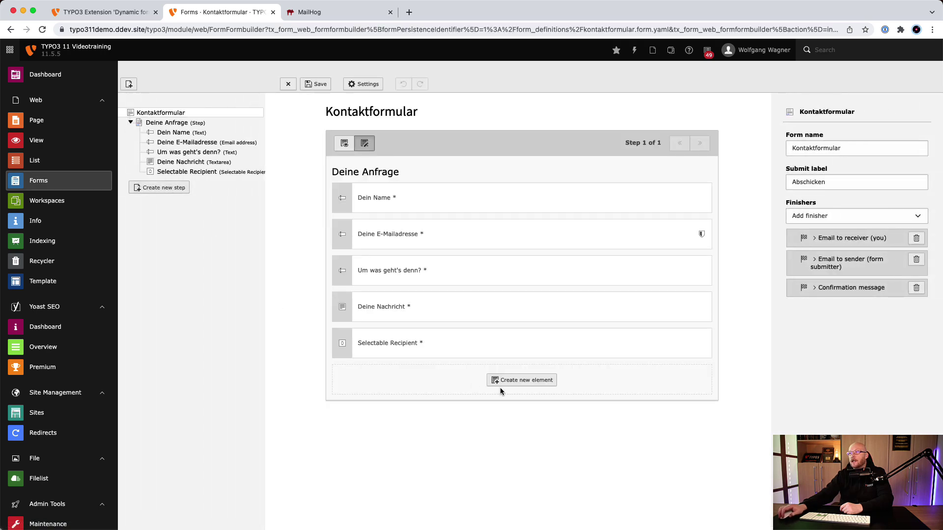
{"action": "left_click", "coordinate": [516, 382]}
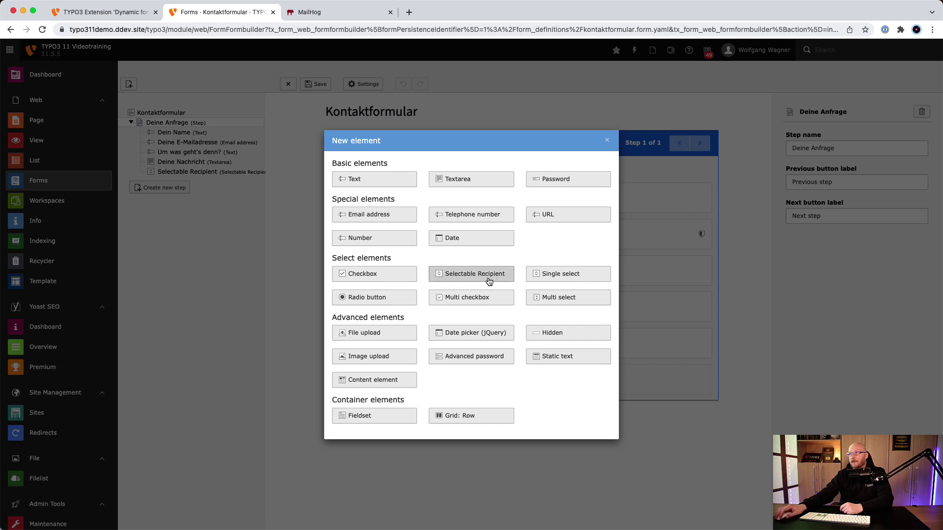
{"action": "left_click", "coordinate": [489, 280]}
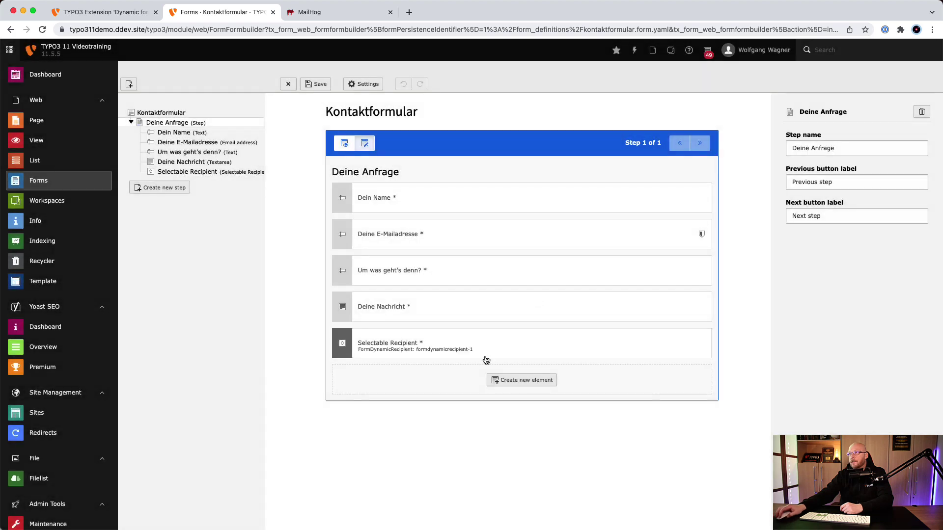
{"action": "left_click", "coordinate": [441, 348]}
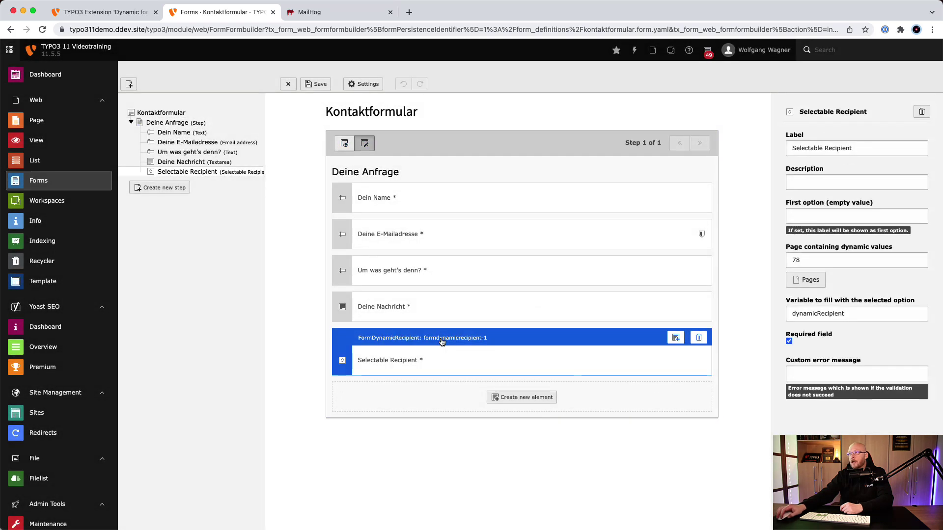
Relabel the recipient field 'Empfänger', keeping page 78 as its record source
{"action": "left_click", "coordinate": [808, 262]}
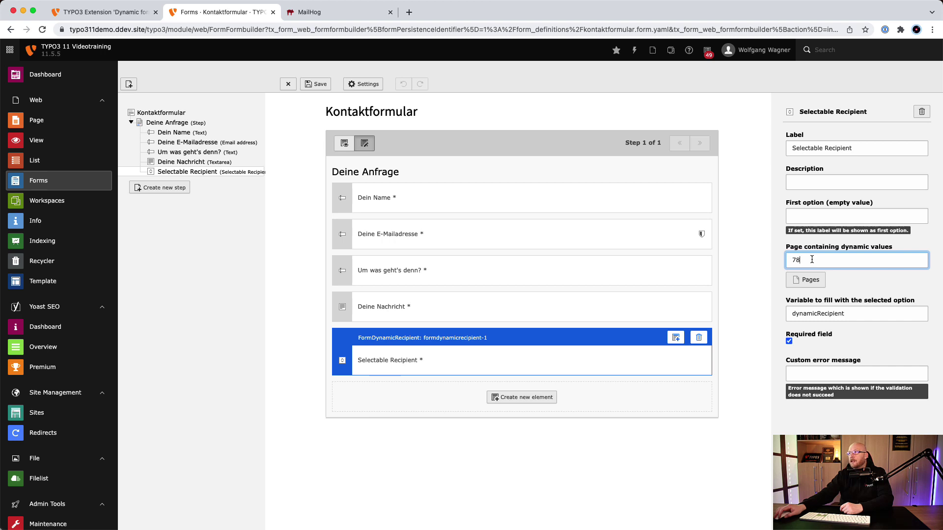
{"action": "left_click", "coordinate": [824, 148]}
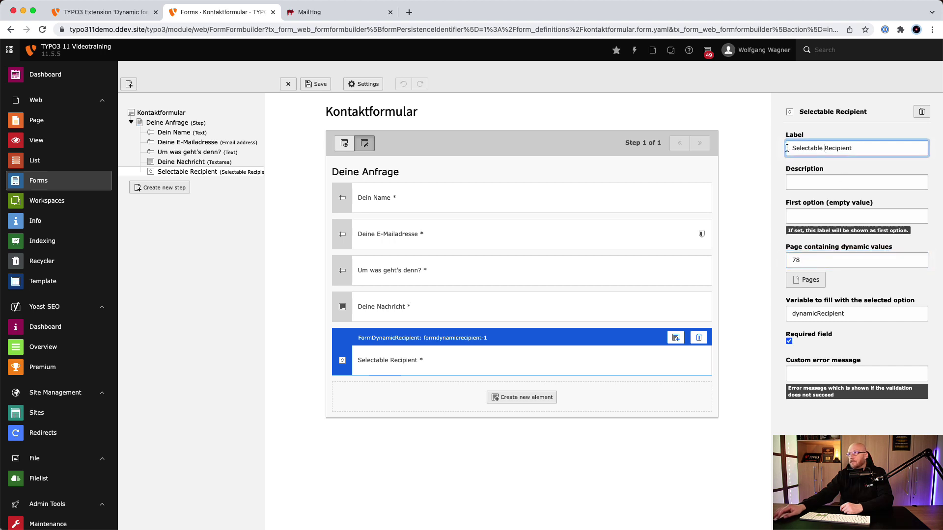
{"action": "left_click_drag", "start_coordinate": [856, 148], "coordinate": [785, 147]}
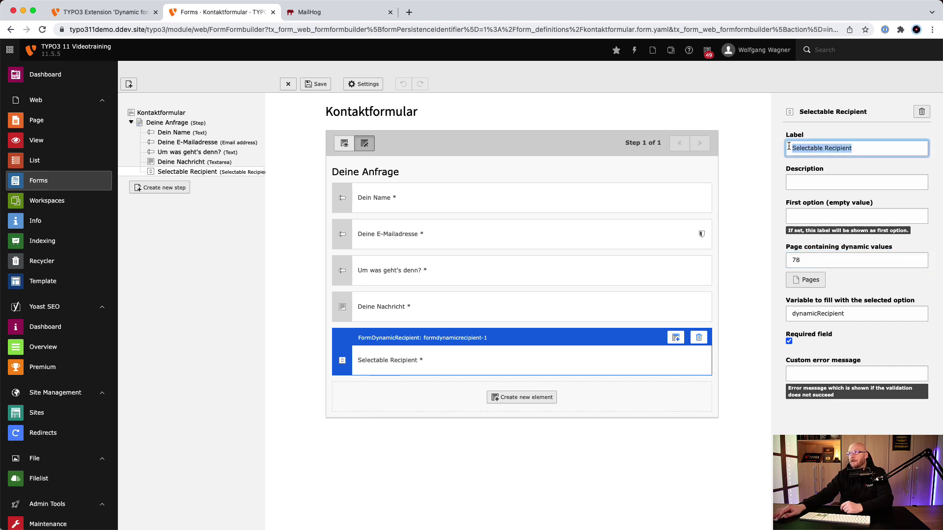
{"action": "type", "text": "Empf"}
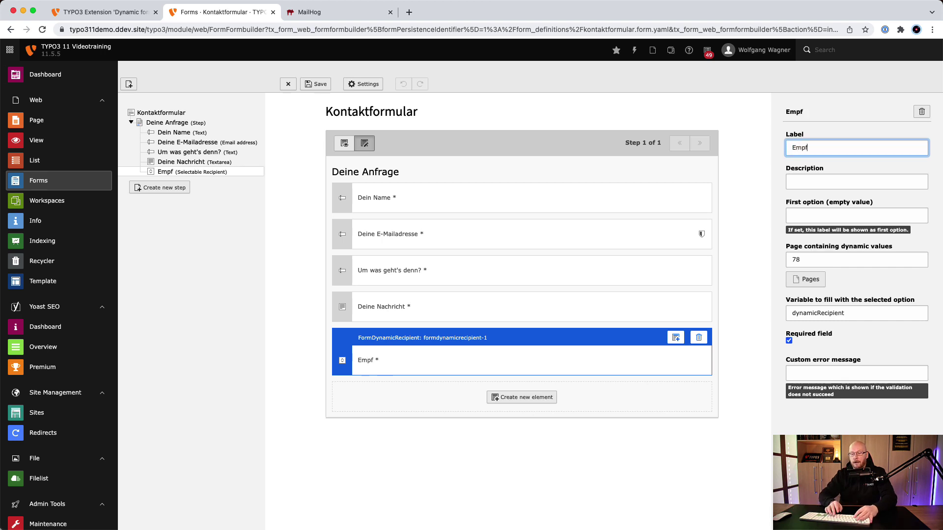
{"action": "type", "text": "änger"}
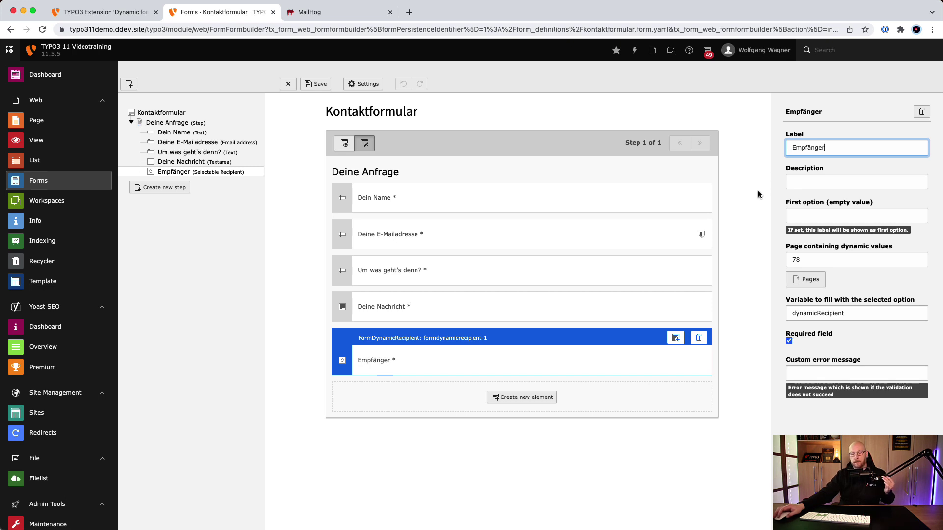
{"action": "left_click", "coordinate": [791, 270]}
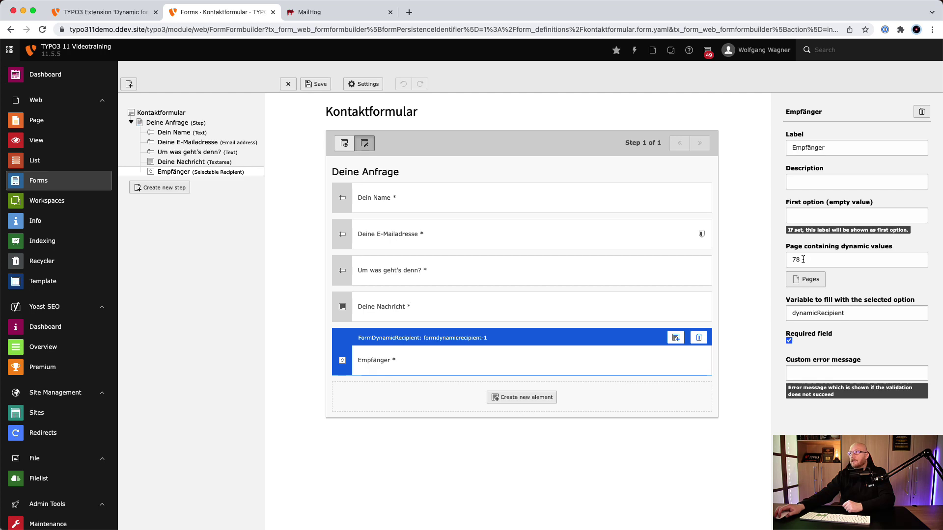
Confirm page 78 in the Pages browser and save the Kontaktformular
{"action": "left_click", "coordinate": [810, 284]}
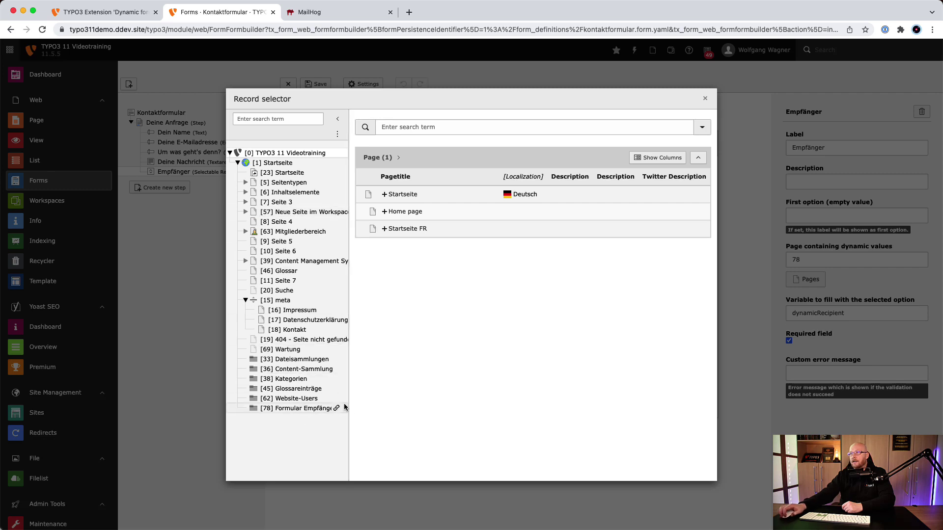
{"action": "left_click", "coordinate": [705, 98]}
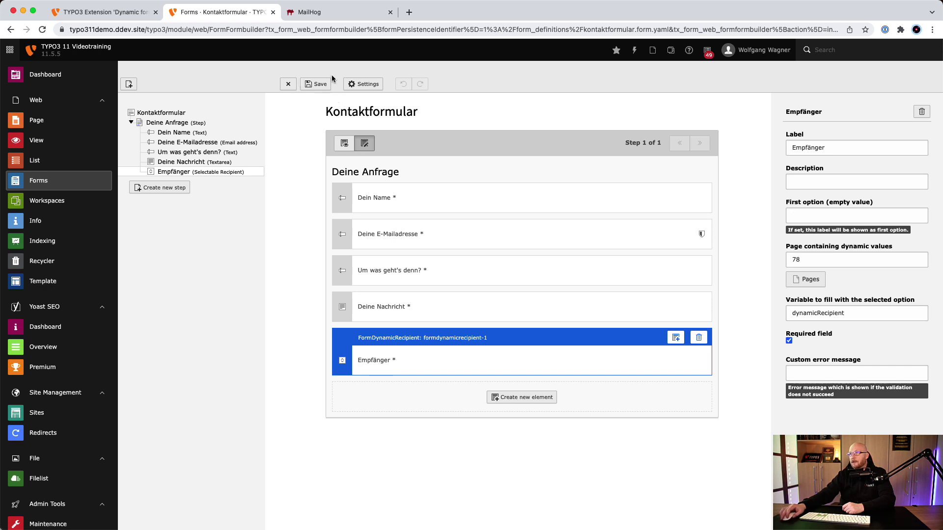
{"action": "left_click", "coordinate": [317, 84]}
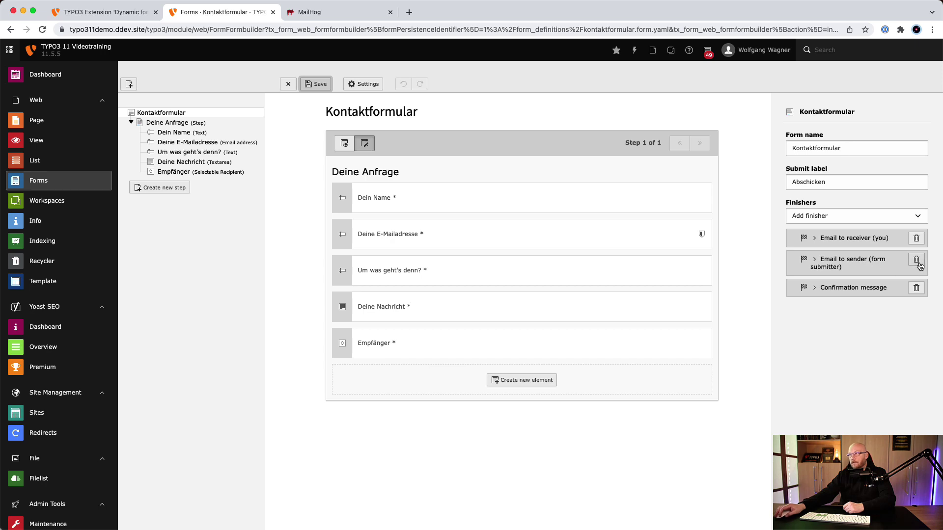
Check the receiver-email finisher uses {dynamicRecipient.email} and the dynamicRecipient label placeholder
{"action": "left_click", "coordinate": [818, 242]}
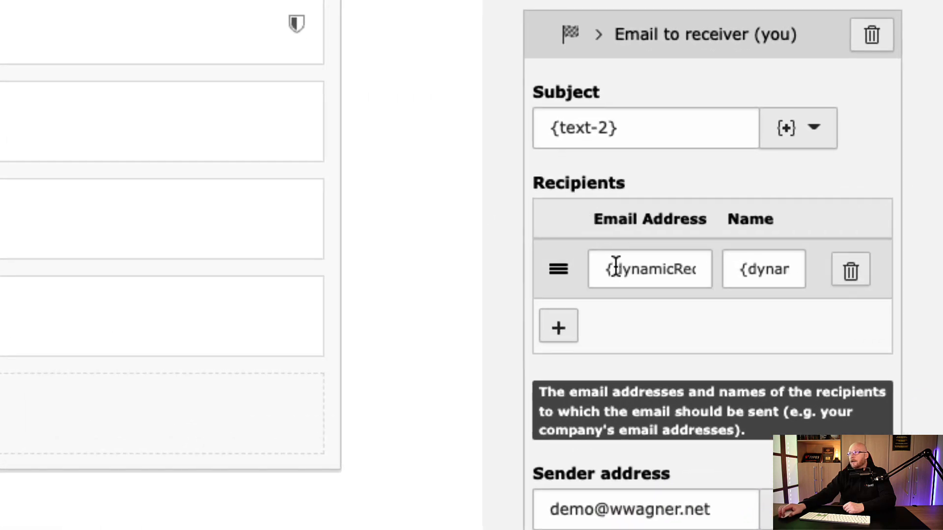
{"action": "left_click", "coordinate": [660, 270]}
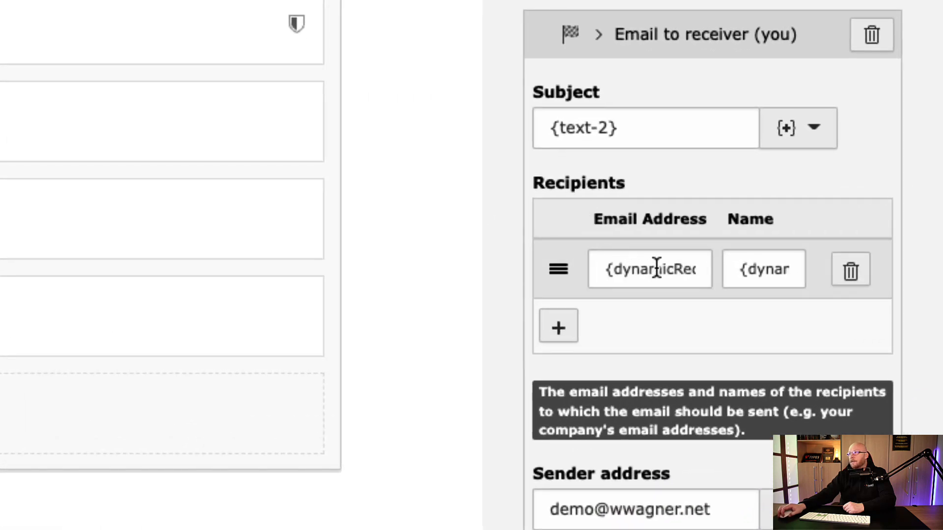
{"action": "key", "text": "Right"}
{"action": "key", "text": "Right"}
{"action": "key", "text": "Right"}
{"action": "key", "text": "Right"}
{"action": "key", "text": "Right"}
{"action": "key", "text": "Right"}
{"action": "key", "text": "Right"}
{"action": "key", "text": "Right"}
{"action": "key", "text": "Right"}
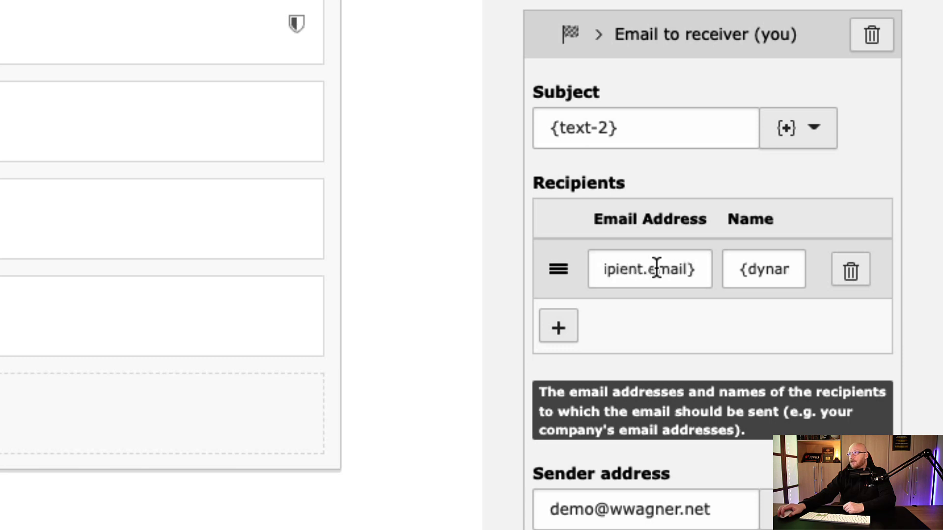
{"action": "left_click", "coordinate": [754, 269]}
{"action": "key", "text": "Right"}
{"action": "key", "text": "Right"}
{"action": "key", "text": "Right"}
{"action": "key", "text": "Right"}
{"action": "key", "text": "Right"}
{"action": "key", "text": "Right"}
{"action": "key", "text": "Right"}
{"action": "key", "text": "Right"}
{"action": "key", "text": "Right"}
{"action": "key", "text": "Right"}
{"action": "key", "text": "Right"}
{"action": "key", "text": "Right"}
{"action": "key", "text": "Right"}
{"action": "key", "text": "Right"}
{"action": "key", "text": "Right"}
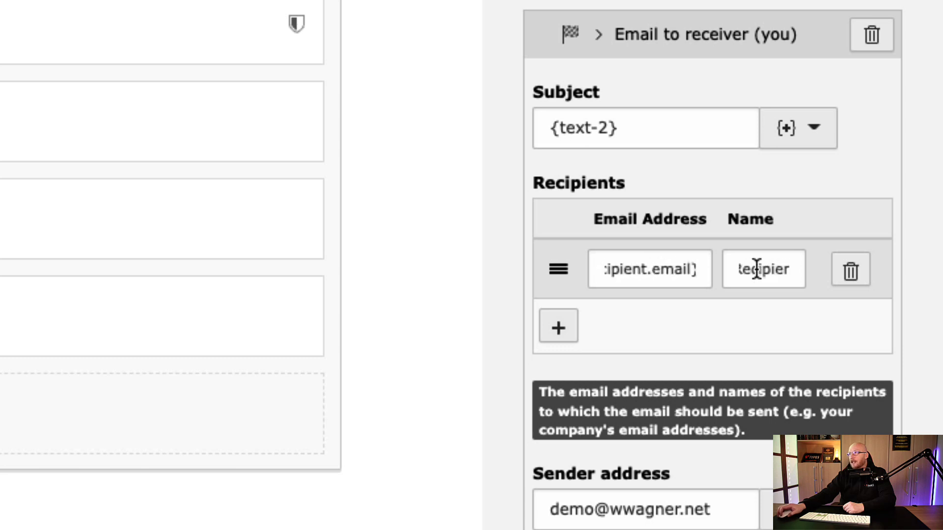
{"action": "key", "text": "Right"}
{"action": "key", "text": "Right"}
{"action": "key", "text": "Right"}
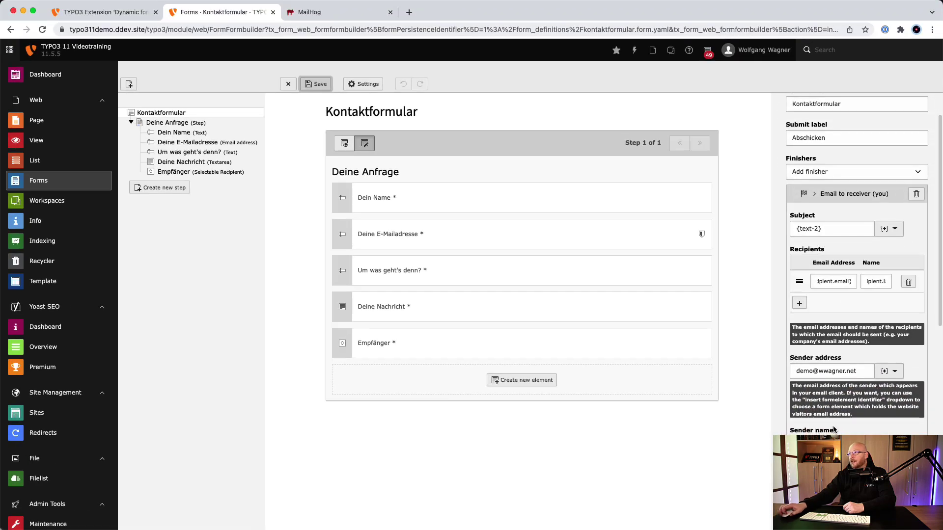
Review the remaining finisher settings and save the Kontaktformular
{"action": "scroll", "coordinate": [833, 430], "scroll_direction": "down", "scroll_amount": 3}
{"action": "scroll", "coordinate": [834, 393], "scroll_direction": "down", "scroll_amount": 2}
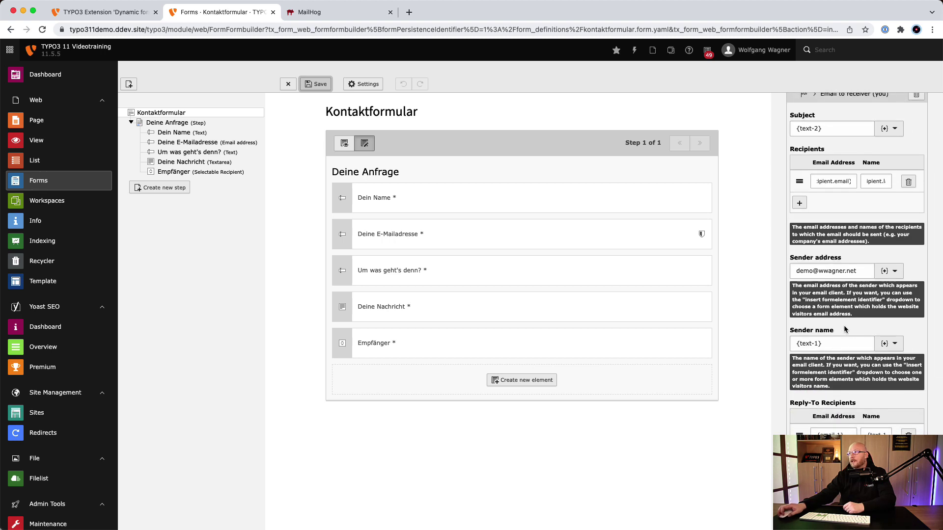
{"action": "scroll", "coordinate": [844, 329], "scroll_direction": "up", "scroll_amount": 5}
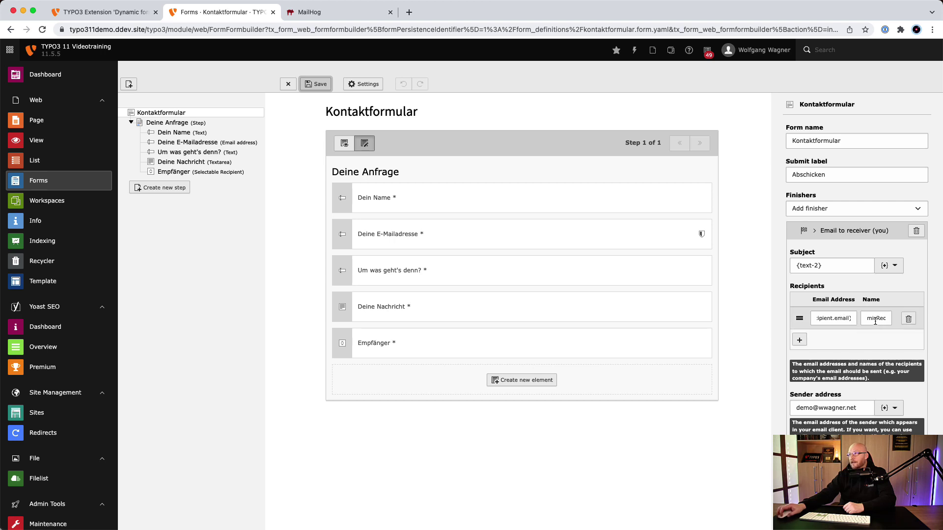
{"action": "left_click", "coordinate": [826, 317]}
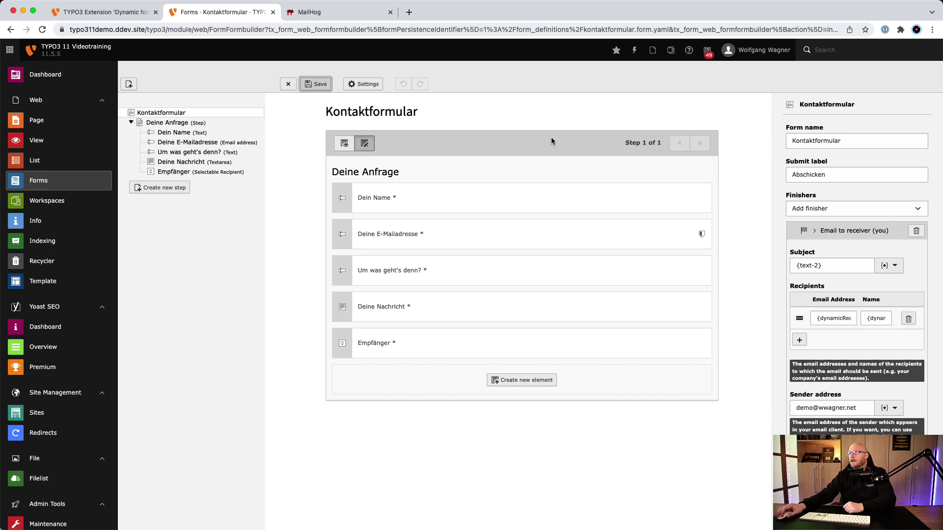
{"action": "left_click", "coordinate": [318, 84]}
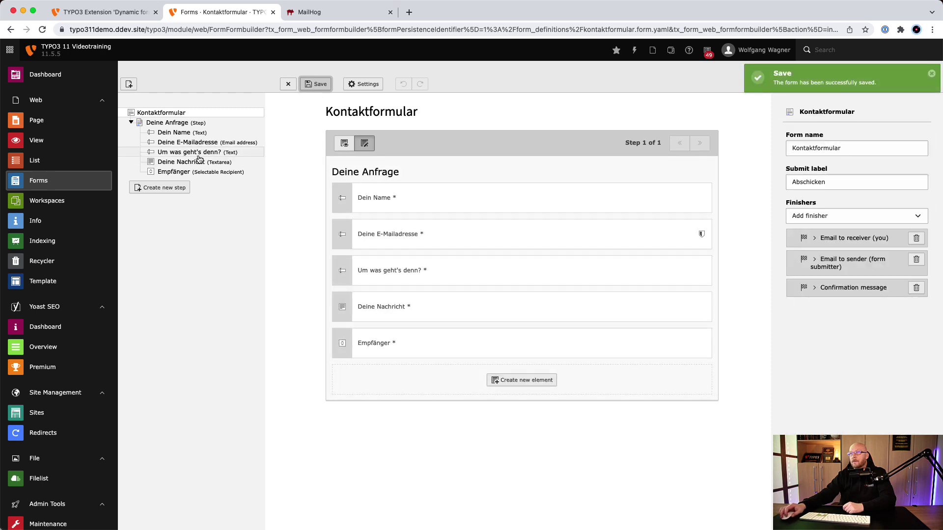
{"action": "left_click", "coordinate": [28, 127]}
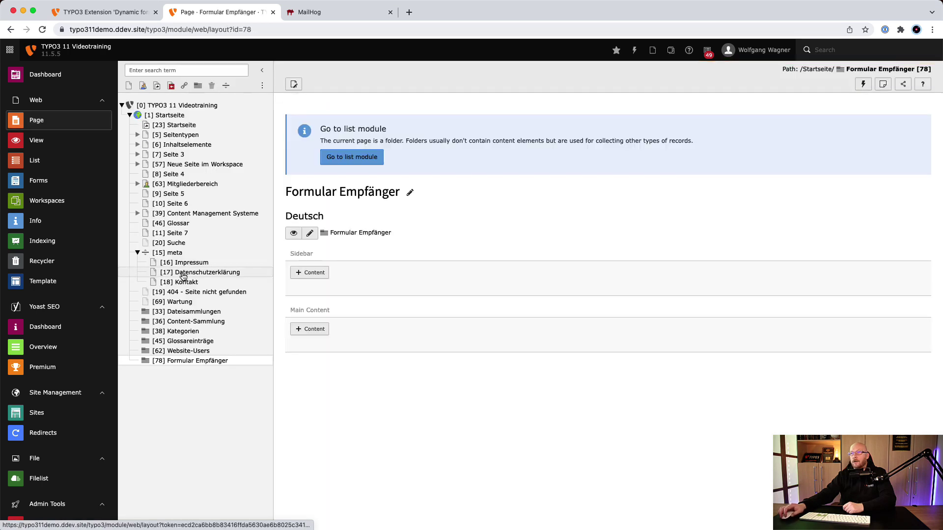
Show the Kontakt page live and check that Empfänger offers Darth Vader and Luke Skywalker
{"action": "left_click", "coordinate": [152, 285]}
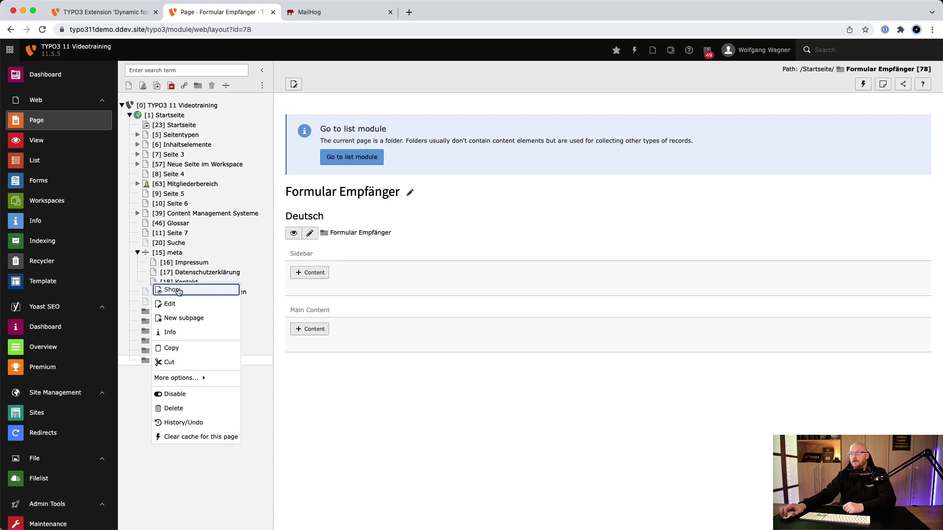
{"action": "left_click", "coordinate": [177, 290]}
{"action": "scroll", "coordinate": [411, 299], "scroll_direction": "down", "scroll_amount": 3}
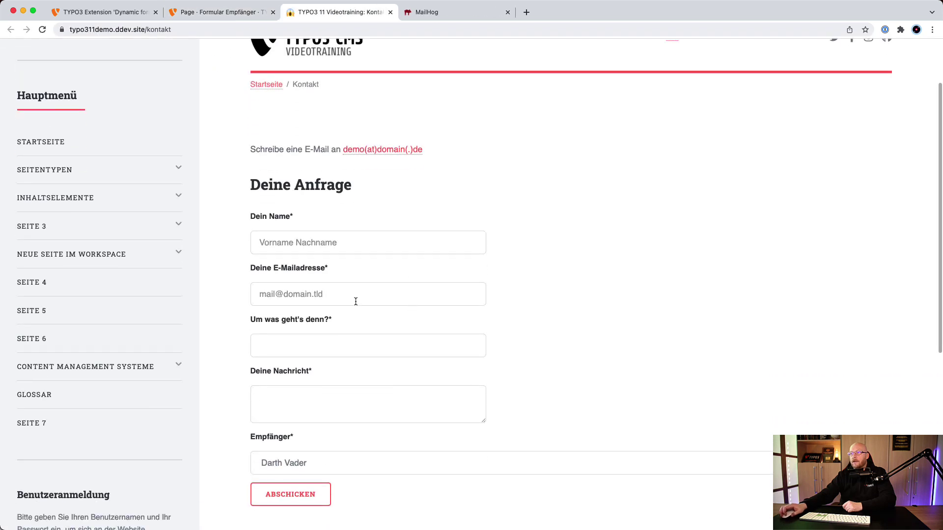
{"action": "left_click", "coordinate": [290, 462]}
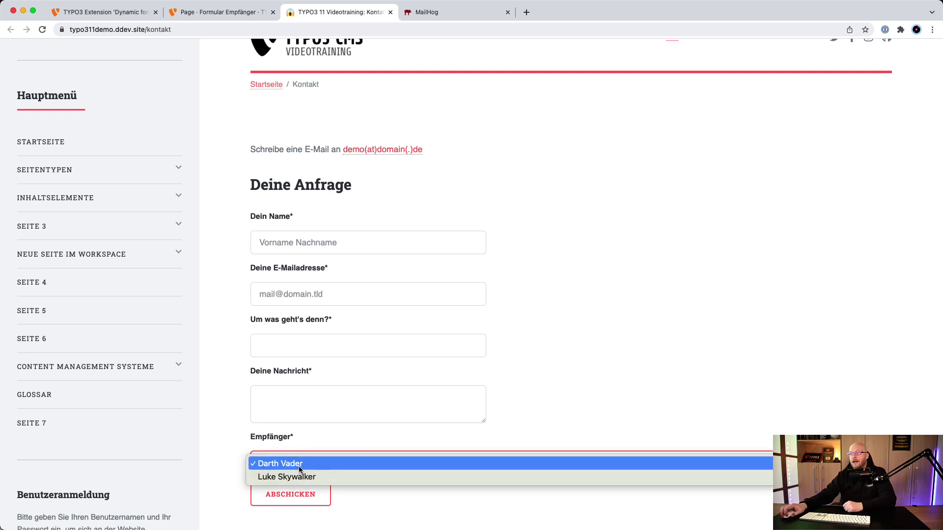
{"action": "left_click", "coordinate": [301, 467]}
Enter a test name and the sender's e-mail address in the Kontakt form
{"action": "left_click", "coordinate": [334, 248]}
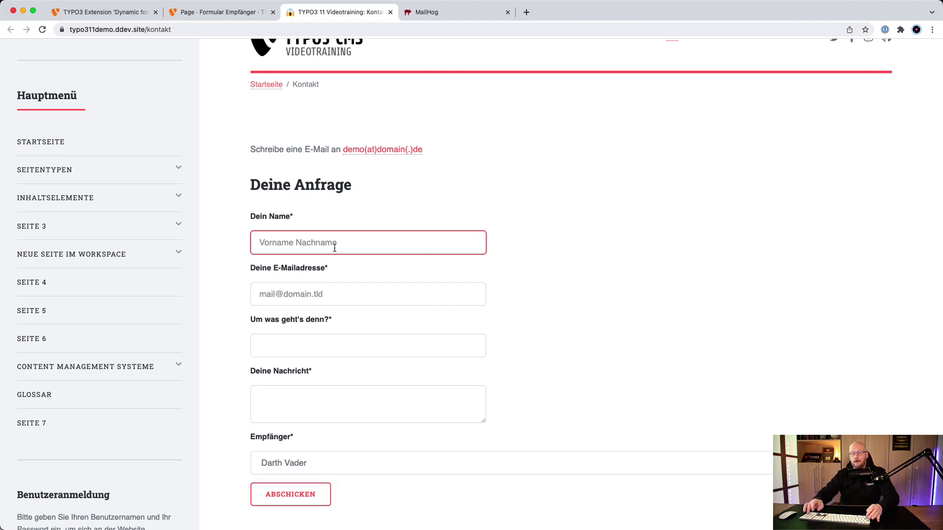
{"action": "type", "text": "Wol"}
{"action": "key", "text": "BackSpace"}
{"action": "key", "text": "BackSpace"}
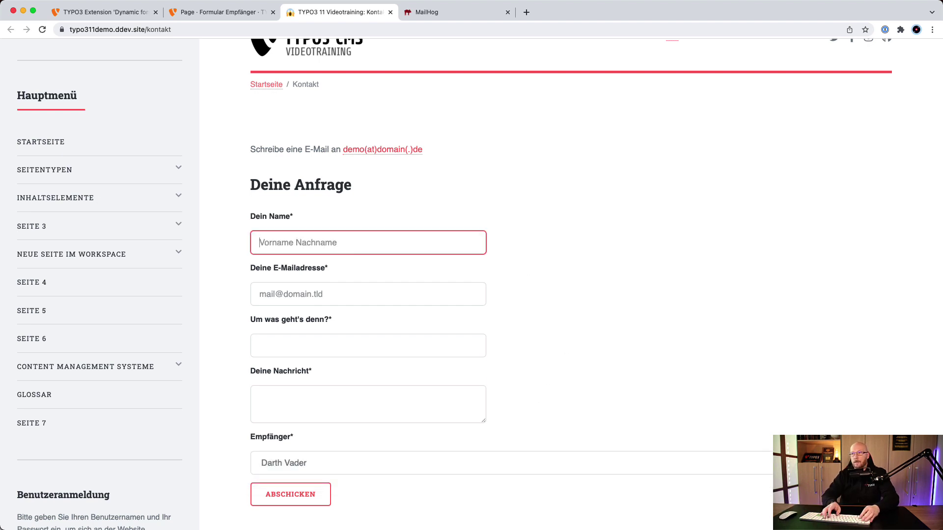
{"action": "type", "text": "Max Muster"}
{"action": "key", "text": "Tab"}
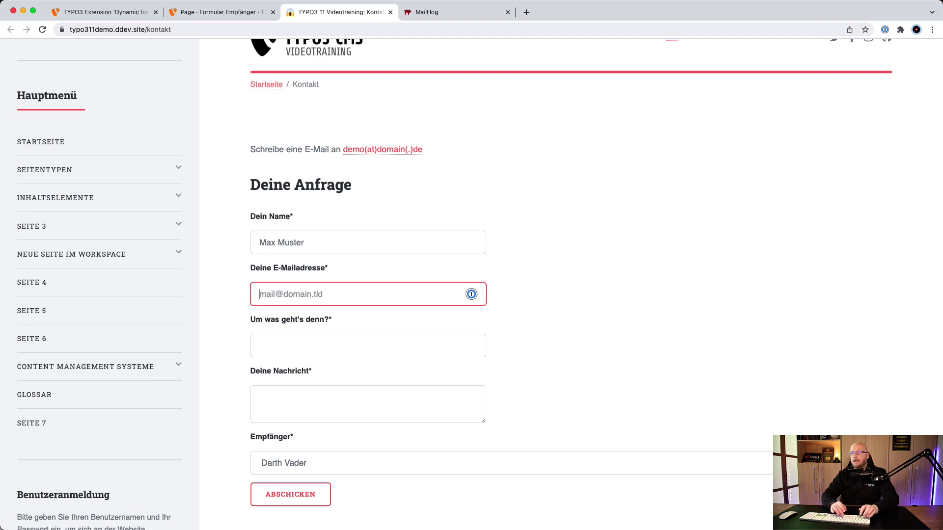
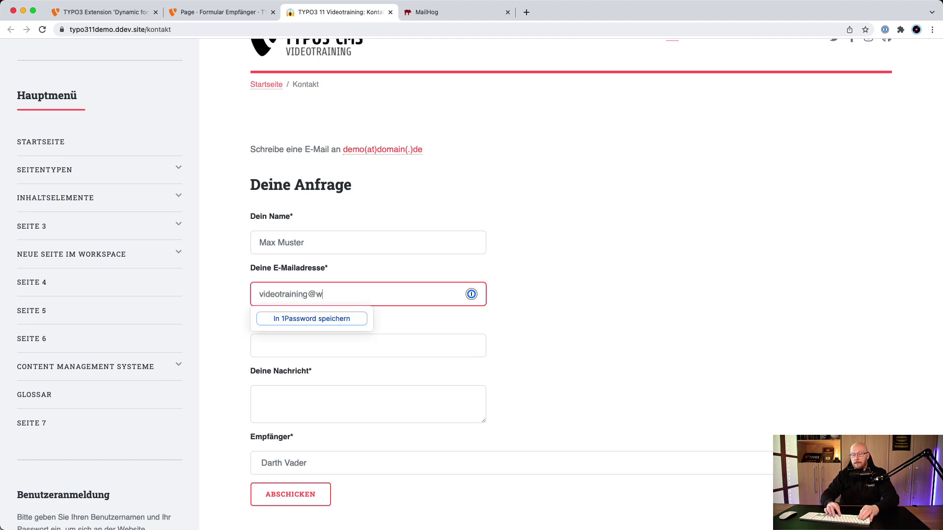
{"action": "key", "text": "Tab"}
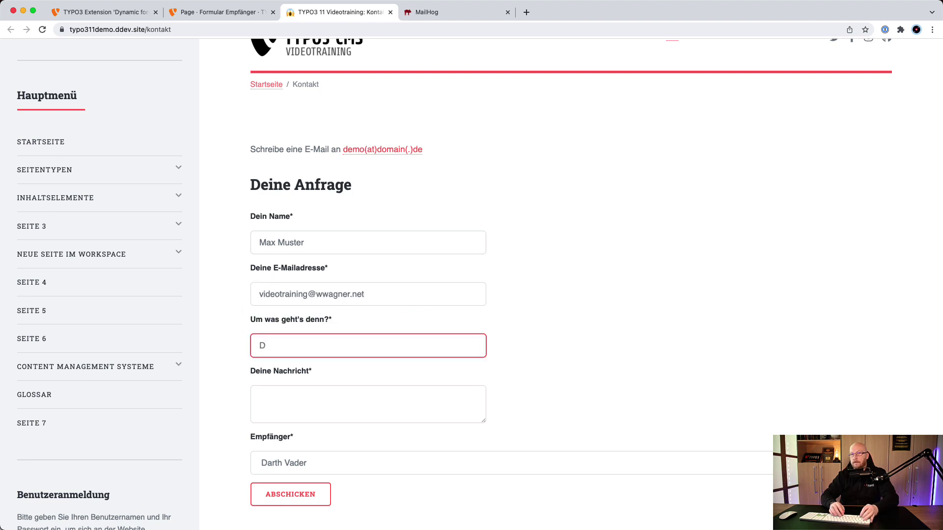
Add subject 'Das ist ein Test' and message 'Das ist eine Testnachricht', then submit
{"action": "type", "text": "Das ist ein Tes"}
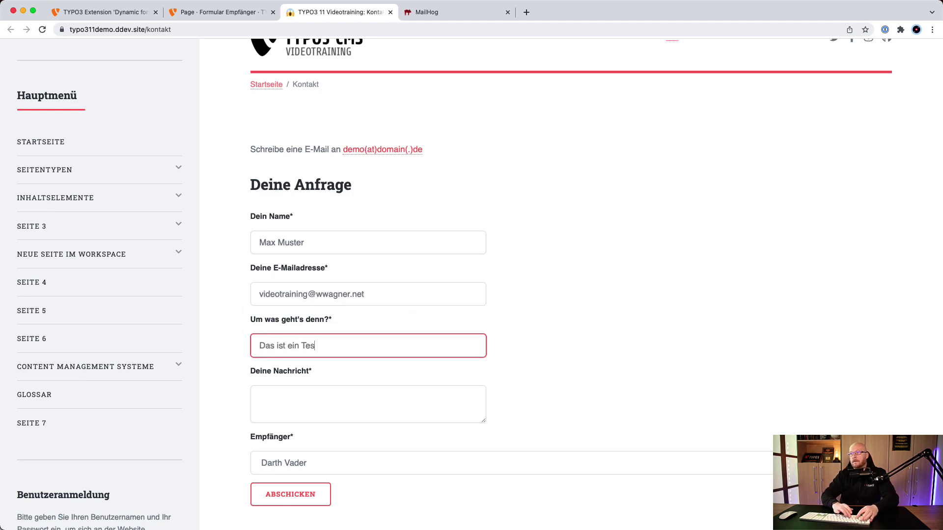
{"action": "type", "text": "t"}
{"action": "key", "text": "Tab"}
{"action": "type", "text": "Das ist eine "}
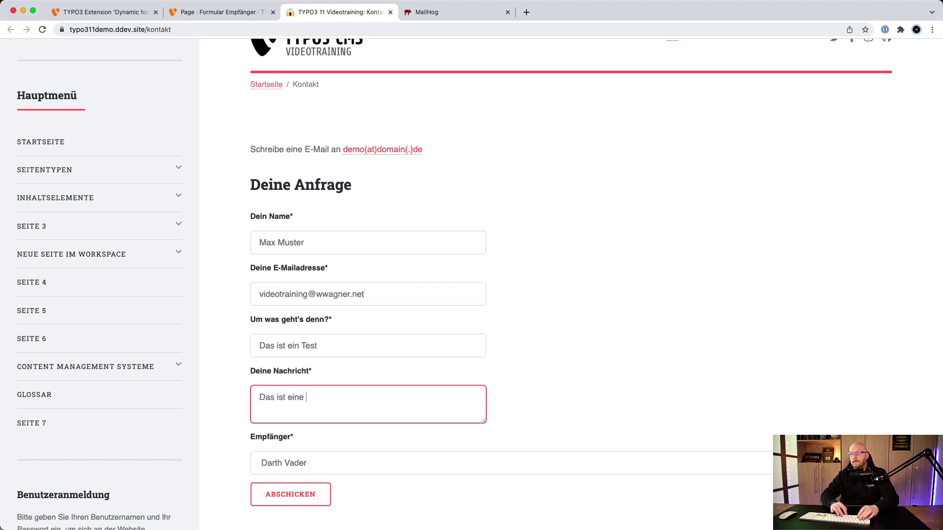
{"action": "type", "text": "Testnachricht"}
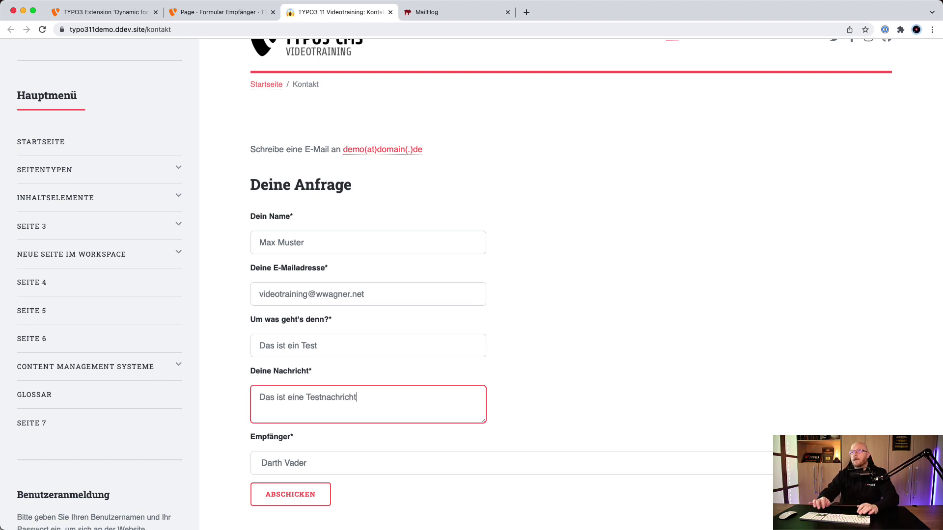
{"action": "left_click", "coordinate": [555, 263]}
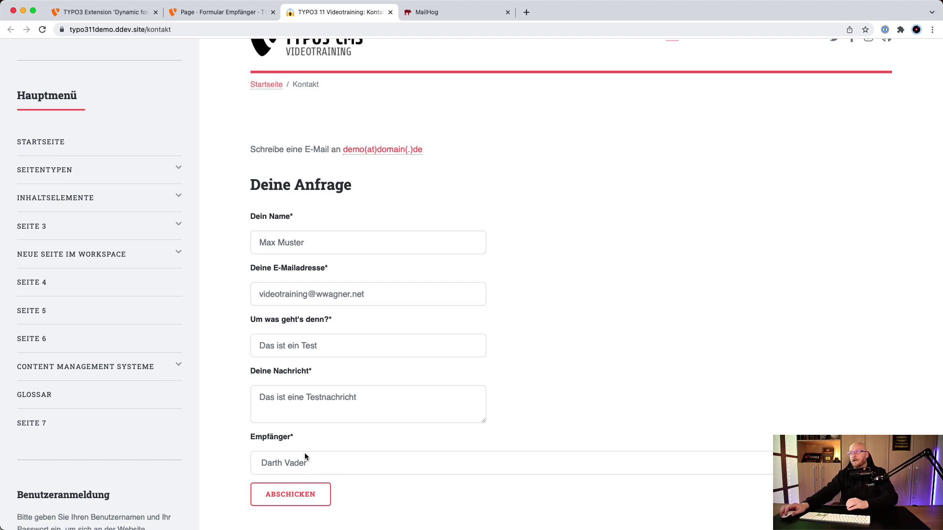
{"action": "left_click", "coordinate": [296, 496]}
{"action": "scroll", "coordinate": [323, 339], "scroll_direction": "up", "scroll_amount": 3}
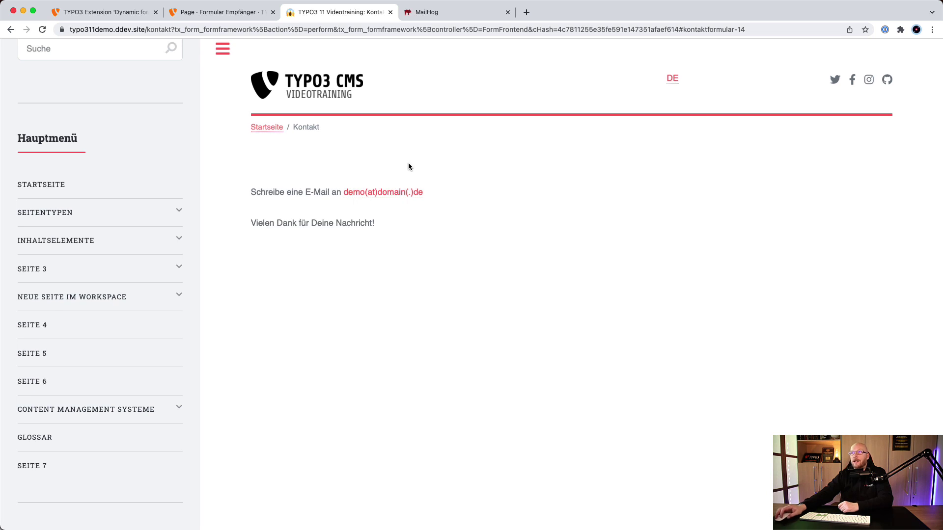
Verify in MailHog that the test email went to Darth Vader's address
{"action": "left_click", "coordinate": [420, 13]}
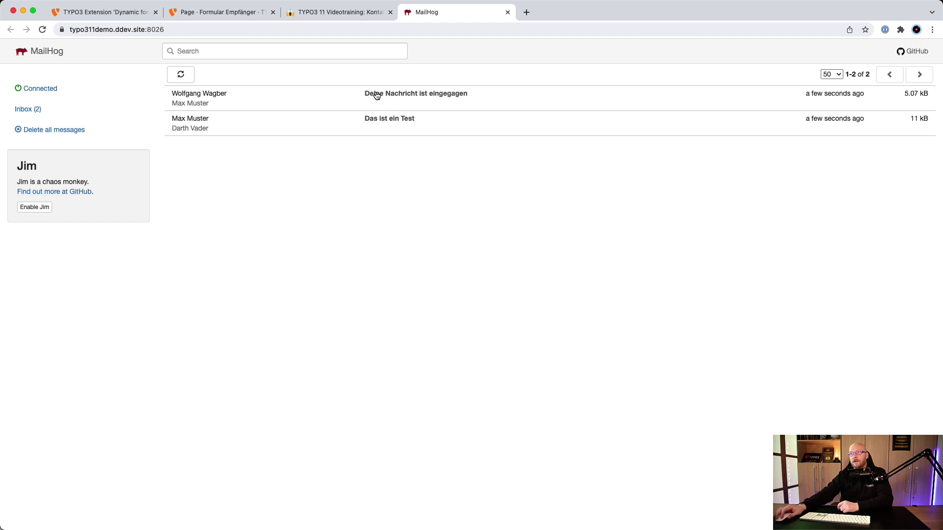
{"action": "left_click", "coordinate": [190, 122]}
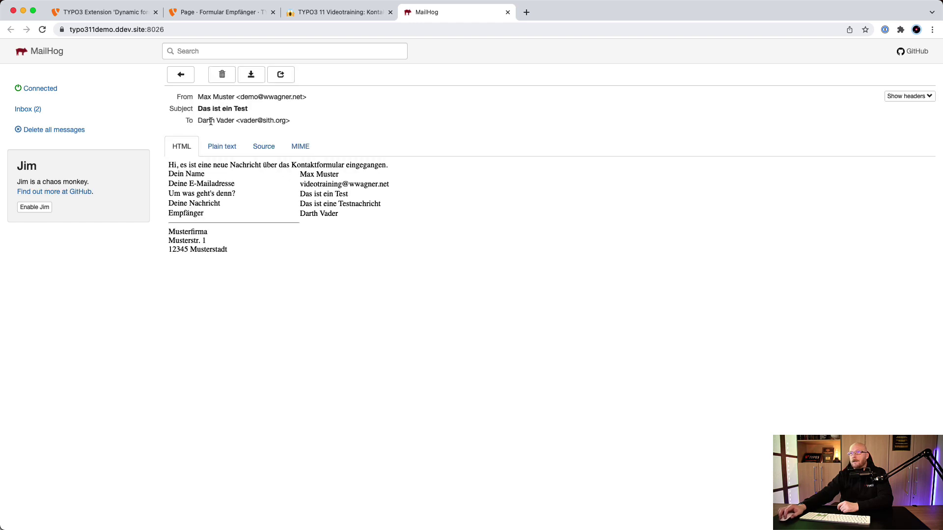
{"action": "left_click_drag", "start_coordinate": [208, 121], "coordinate": [295, 128]}
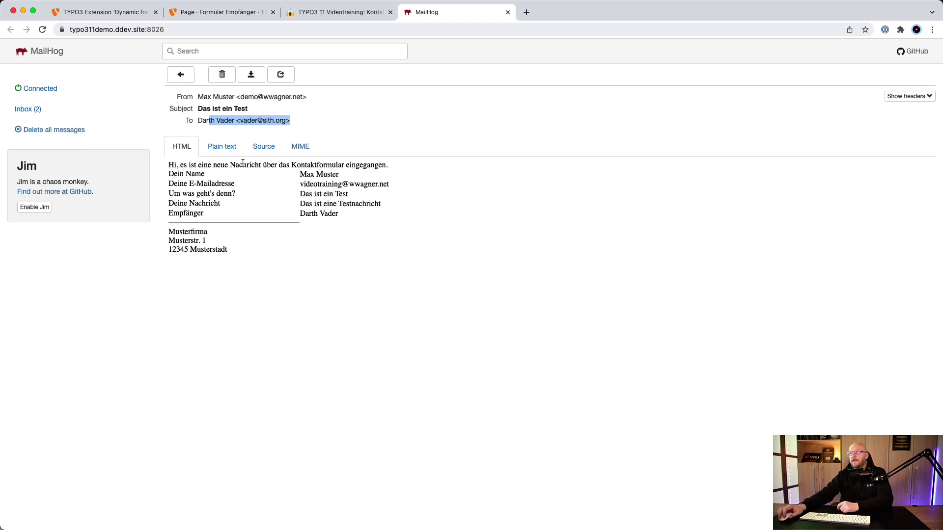
{"action": "left_click", "coordinate": [316, 3]}
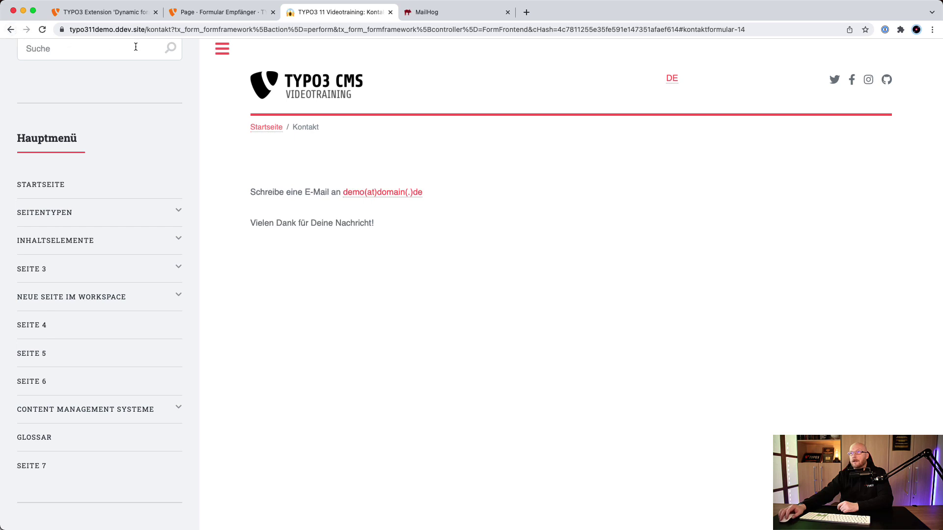
Reload /kontakt without the submission query and enter the name 'dsffdsf'
{"action": "left_click_drag", "start_coordinate": [170, 29], "coordinate": [194, 61]}
{"action": "key", "text": "BackSpace"}
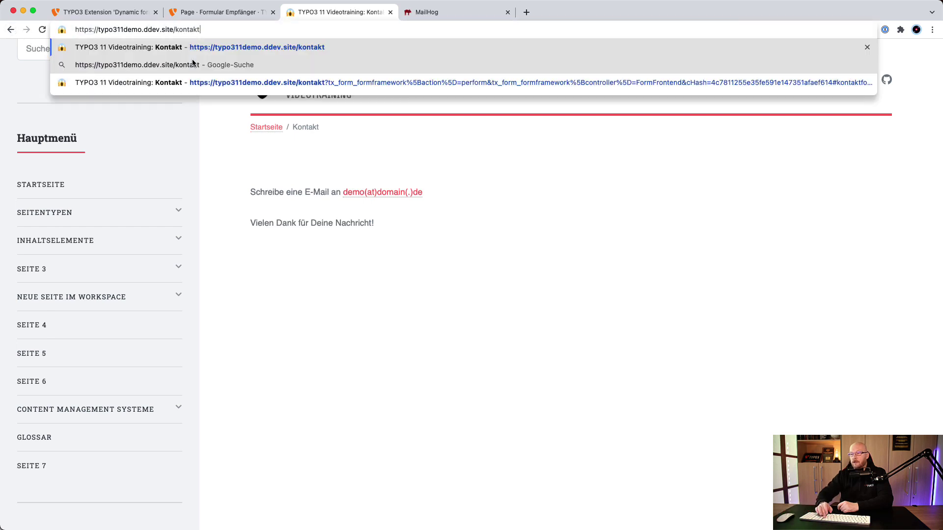
{"action": "key", "text": "Return"}
{"action": "left_click", "coordinate": [327, 330]}
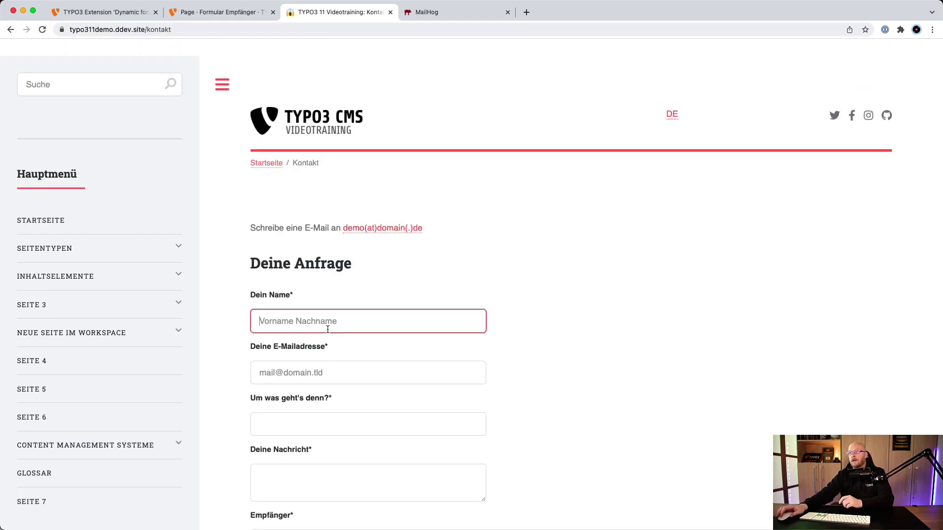
{"action": "type", "text": "dsffdsf"}
Fill in the e-mail address, subject 'sddsfdfs' and message 'sfddsf'
{"action": "left_click", "coordinate": [348, 373]}
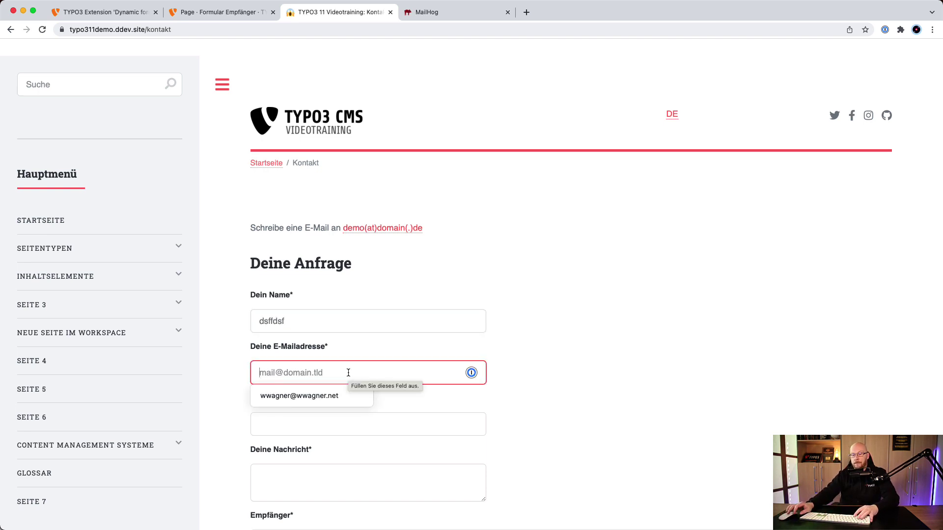
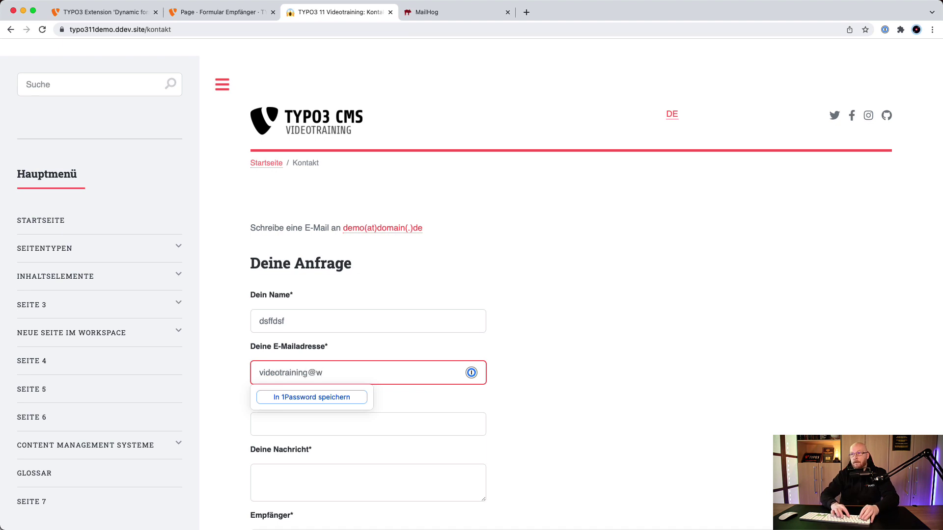
{"action": "key", "text": "Tab"}
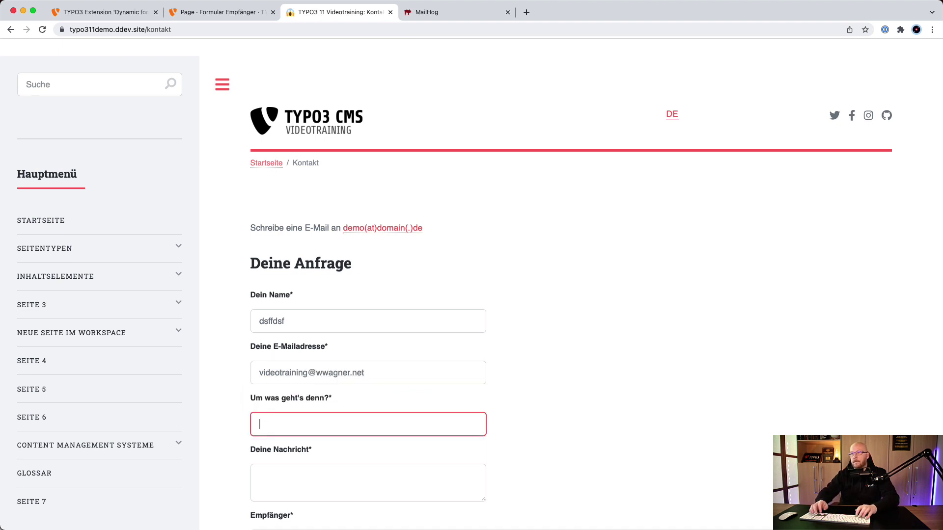
{"action": "type", "text": "sddsfdfs"}
{"action": "left_click", "coordinate": [343, 466]}
{"action": "type", "text": "sfddsf"}
Choose Luke Skywalker as Empfänger and submit the form
{"action": "scroll", "coordinate": [444, 415], "scroll_direction": "down", "scroll_amount": 3}
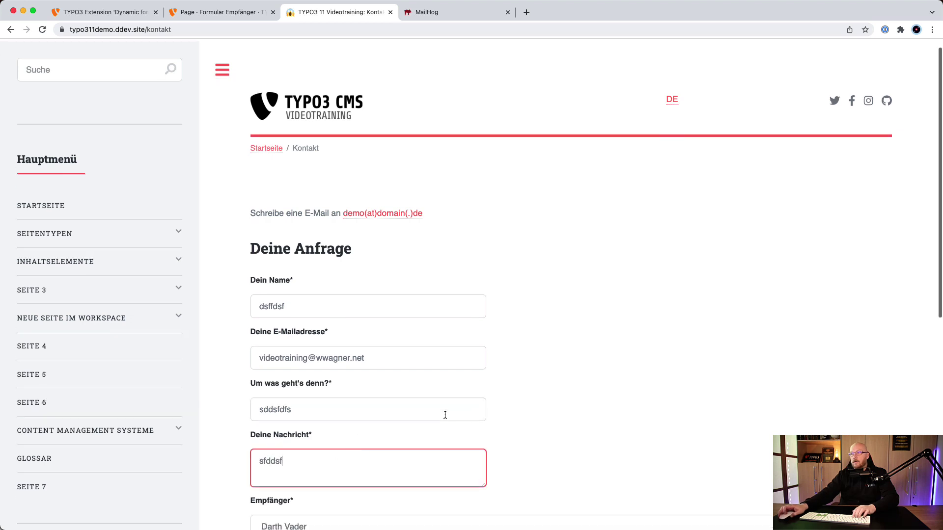
{"action": "left_click", "coordinate": [327, 440]}
{"action": "left_click", "coordinate": [320, 450]}
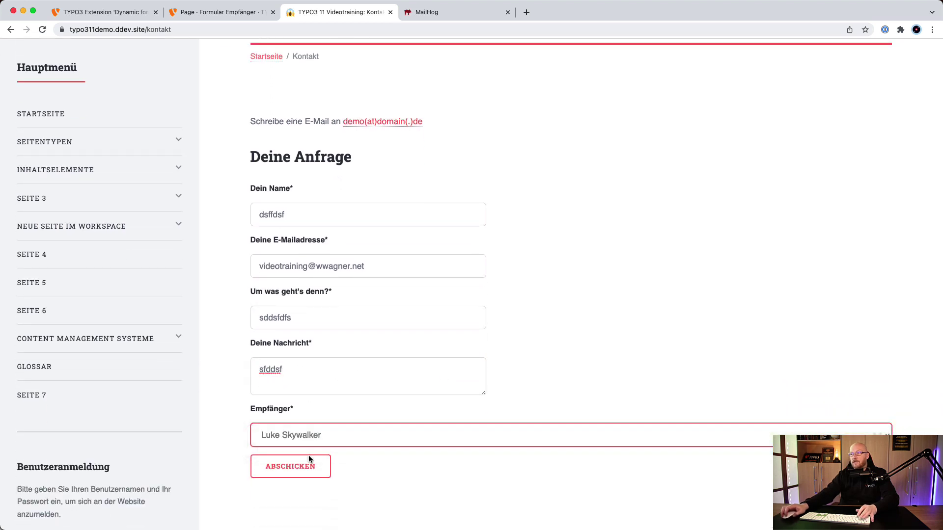
{"action": "left_click", "coordinate": [320, 470]}
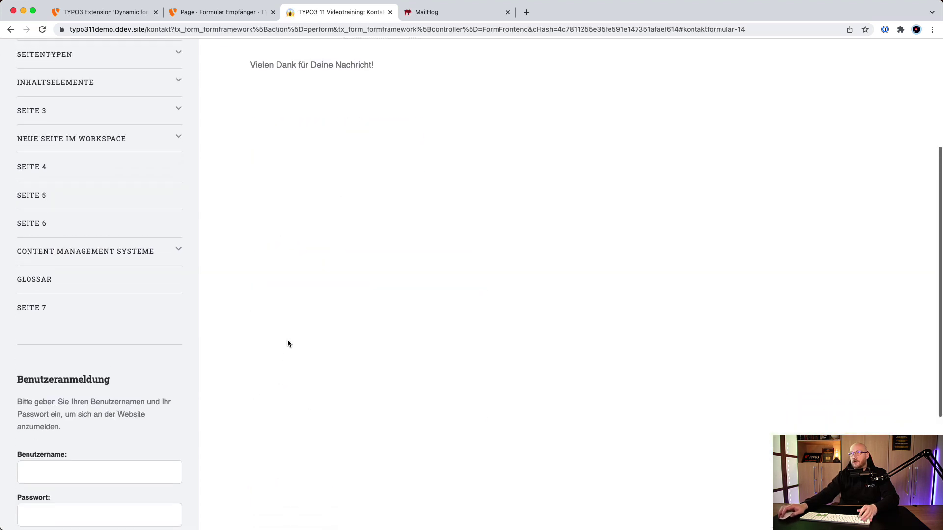
{"action": "left_click", "coordinate": [439, 13]}
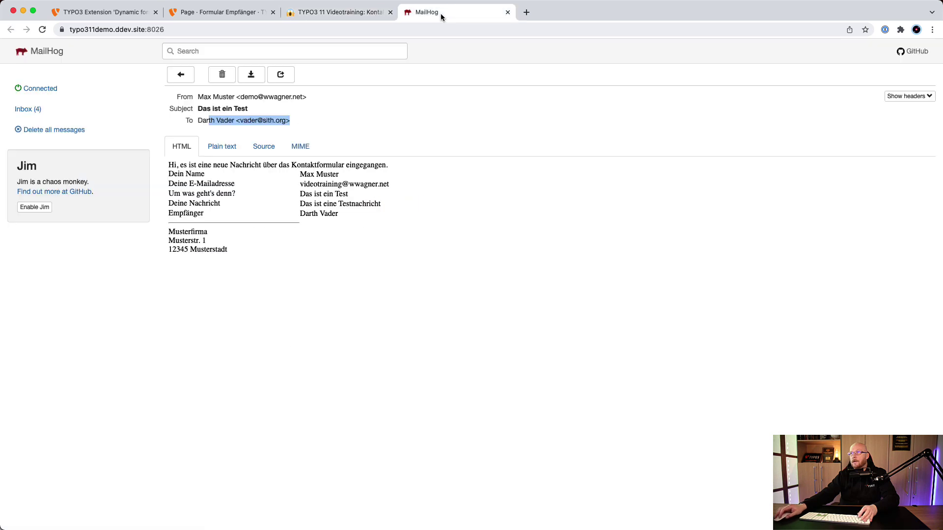
Open the new sddsfdfs email in MailHog and confirm its To line shows Luke Skywalker
{"action": "left_click", "coordinate": [180, 75]}
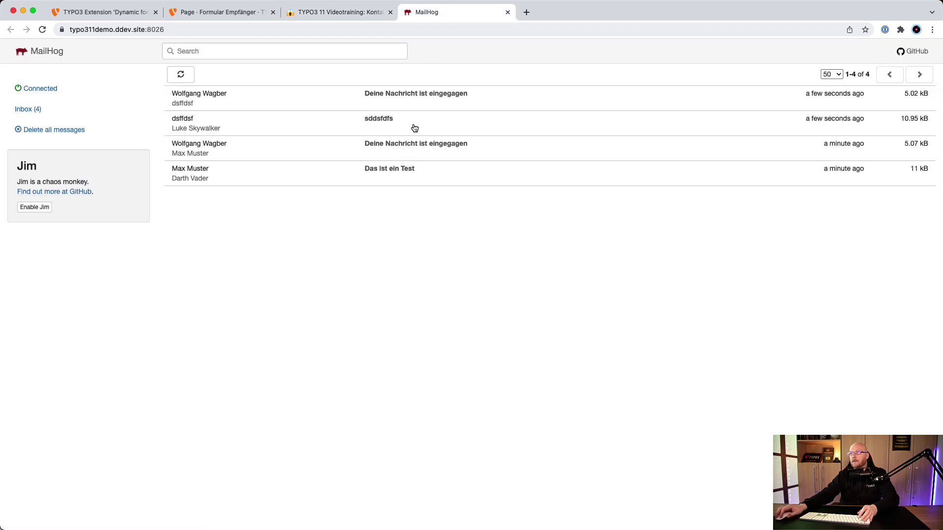
{"action": "left_click", "coordinate": [358, 118]}
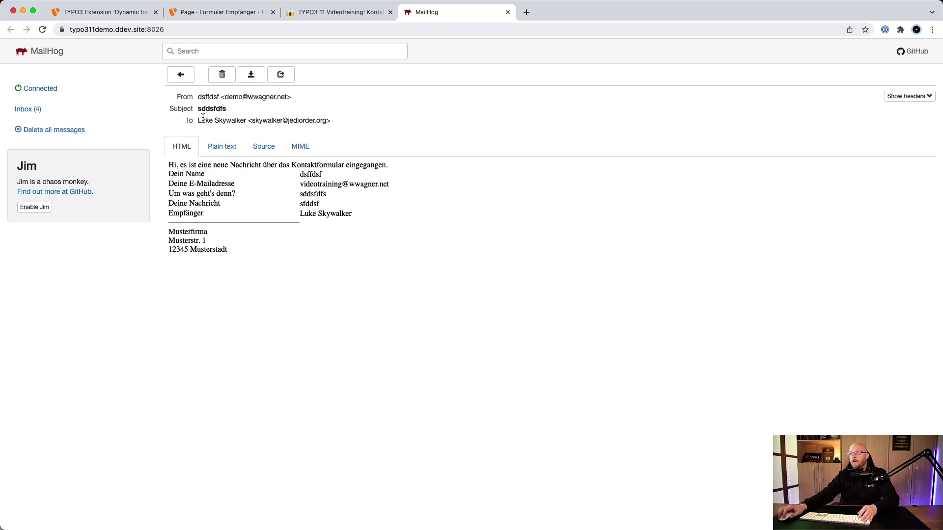
{"action": "left_click_drag", "start_coordinate": [201, 119], "coordinate": [337, 125]}
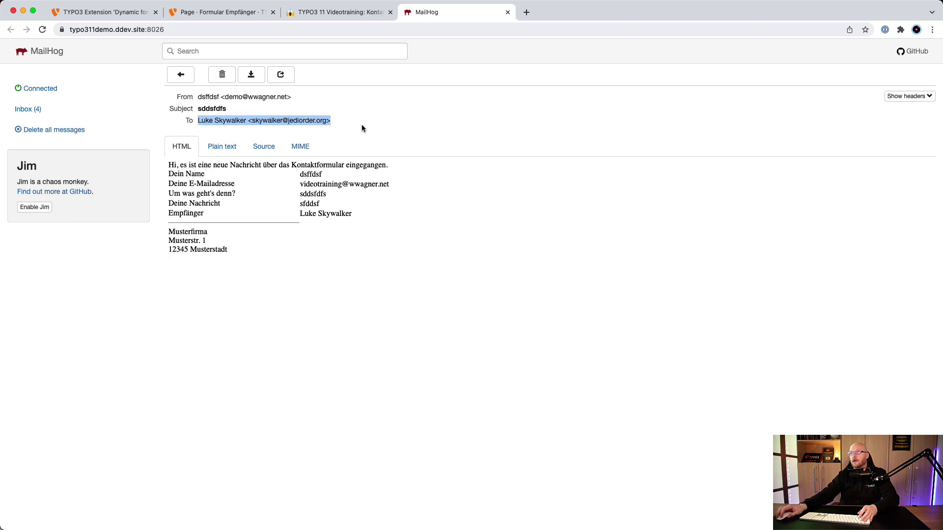
{"action": "left_click", "coordinate": [361, 125]}
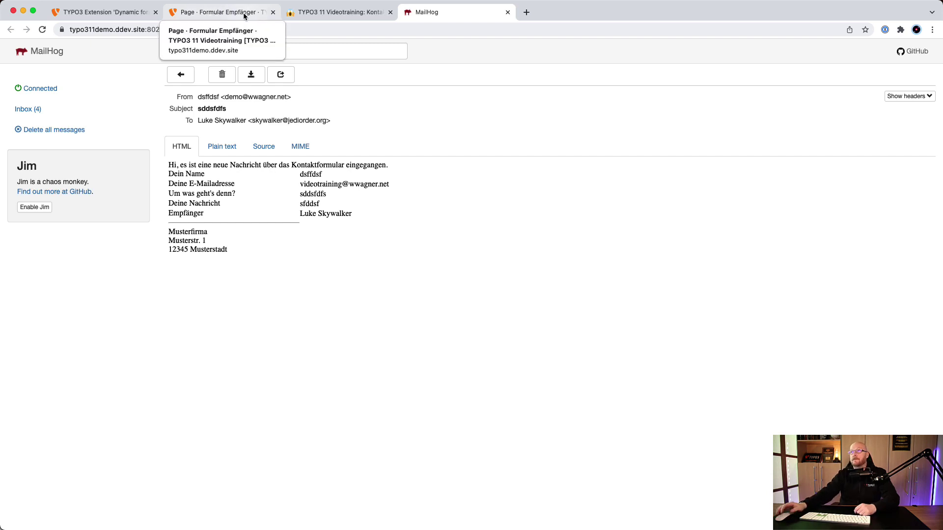
Check the Formular Empfänger folder in the backend, then switch to the Dynamic form recipient extension page
{"action": "left_click", "coordinate": [244, 13]}
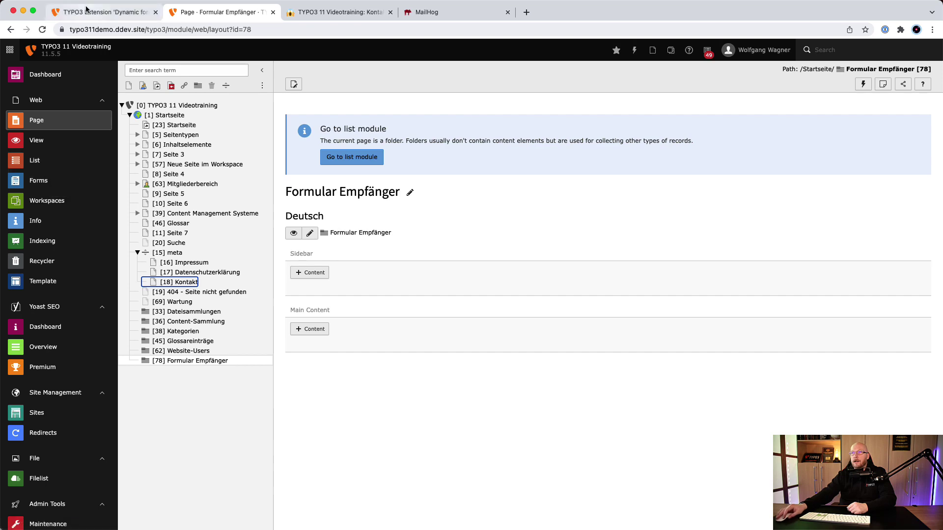
{"action": "left_click", "coordinate": [101, 12]}
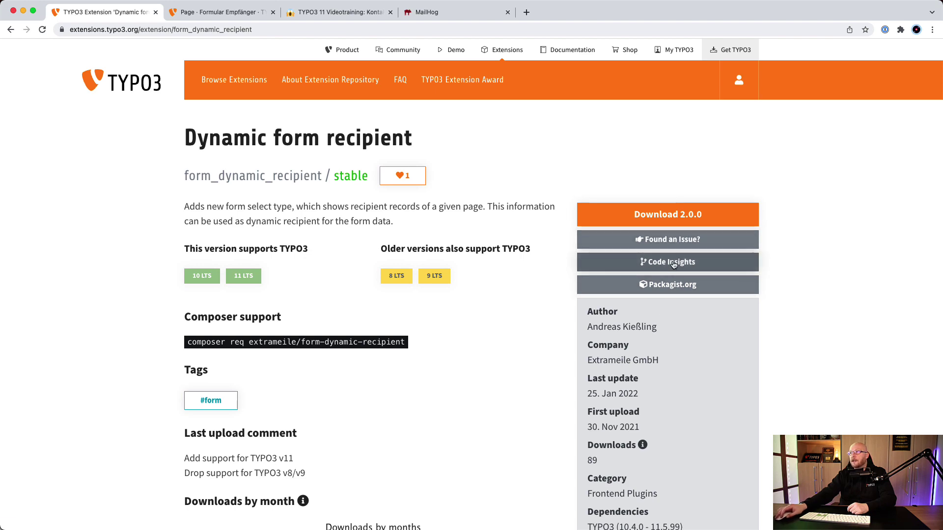
Open the extremeile/form_dynamic_recipient GitHub repository and read through its README installation and configuration sections
{"action": "left_click", "coordinate": [663, 264]}
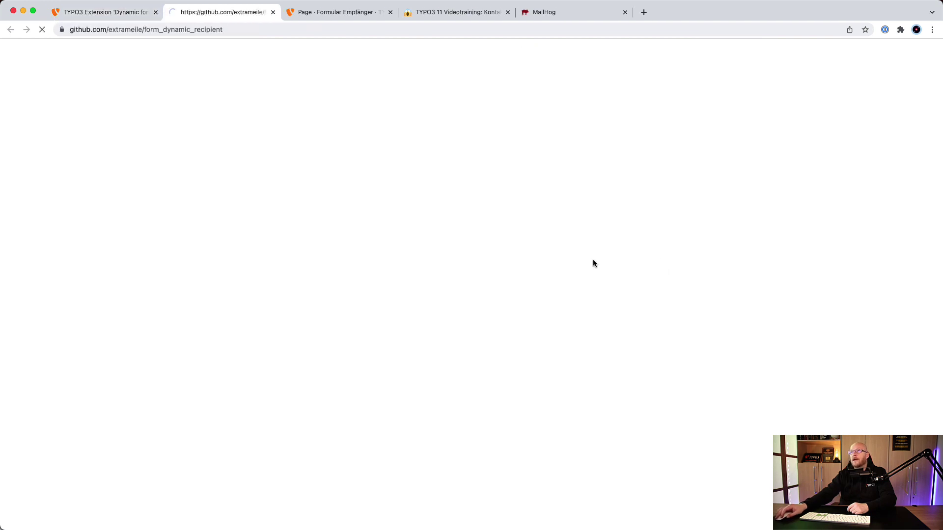
{"action": "scroll", "coordinate": [135, 303], "scroll_direction": "down", "scroll_amount": 7}
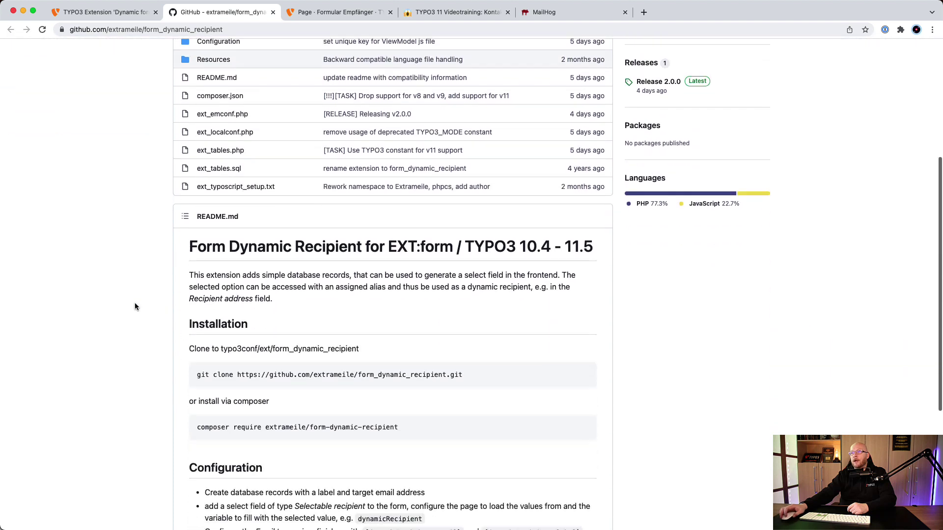
{"action": "scroll", "coordinate": [186, 305], "scroll_direction": "down", "scroll_amount": 3}
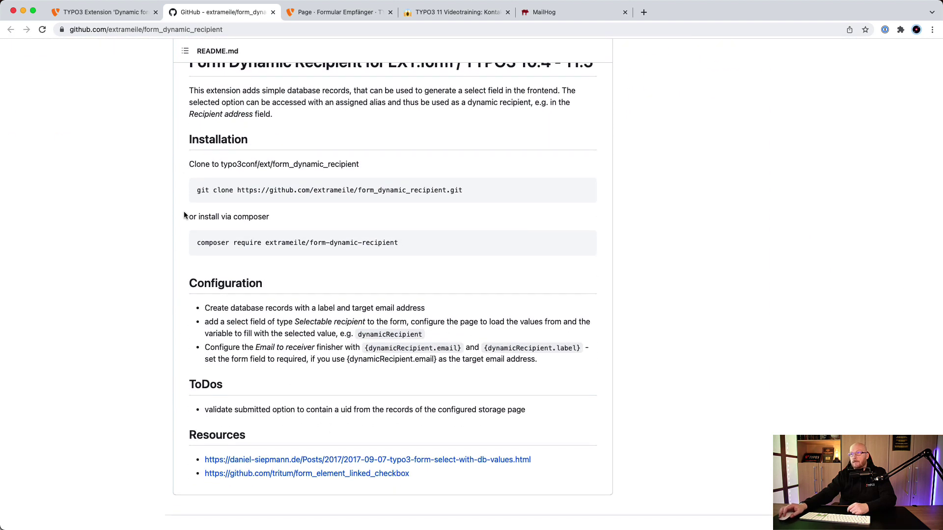
{"action": "scroll", "coordinate": [120, 214], "scroll_direction": "up", "scroll_amount": 10}
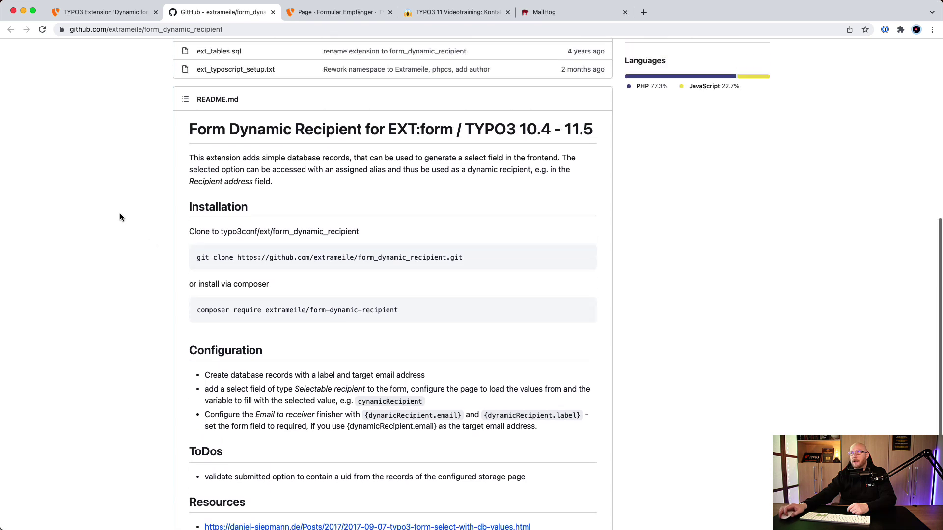
{"action": "scroll", "coordinate": [120, 213], "scroll_direction": "up", "scroll_amount": 1}
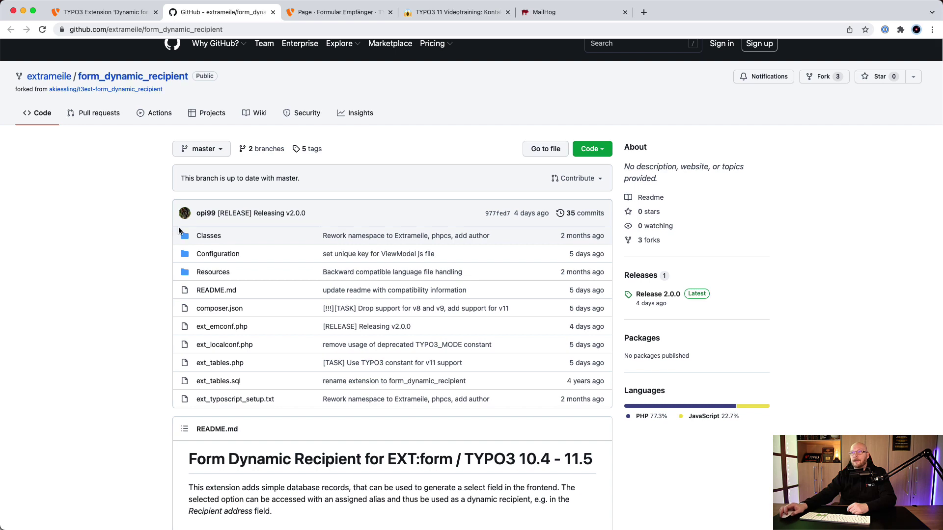
{"action": "scroll", "coordinate": [118, 211], "scroll_direction": "up", "scroll_amount": 1}
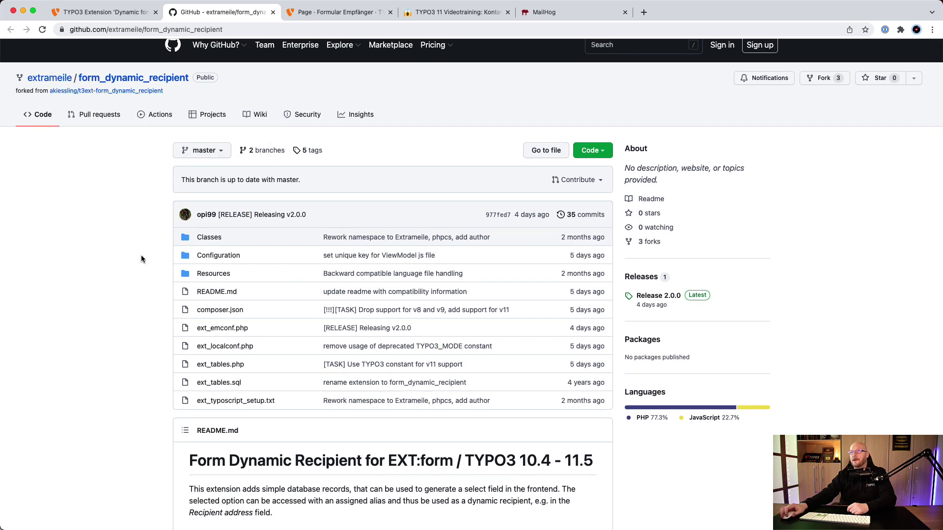
{"action": "scroll", "coordinate": [145, 245], "scroll_direction": "up", "scroll_amount": 1}
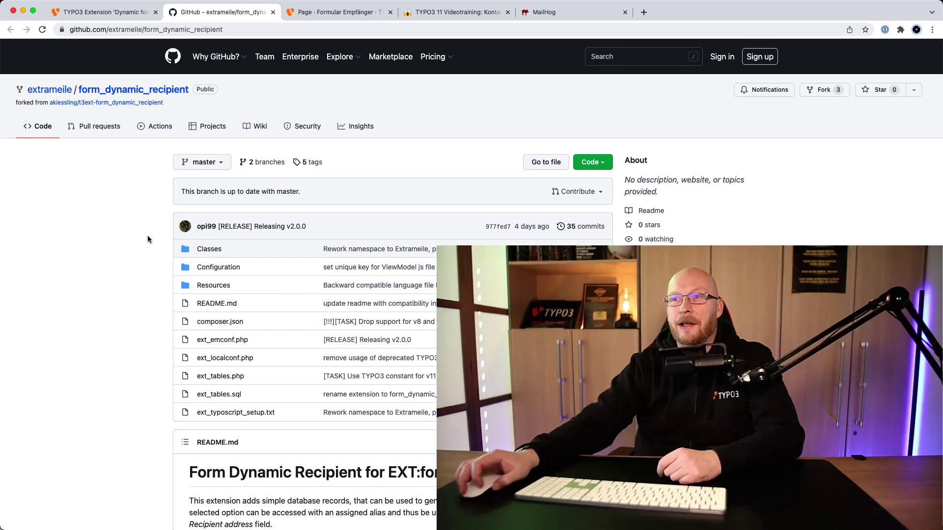